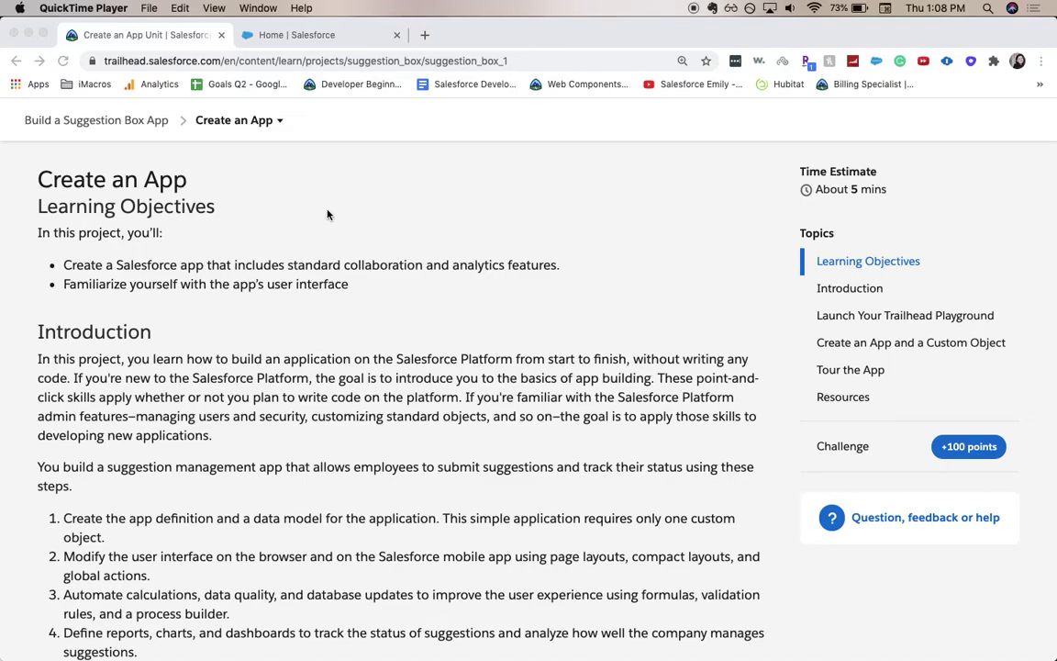
Read through the Trailhead unit's instructions for creating an app and a custom object.
scroll(512, 299, up, 2)
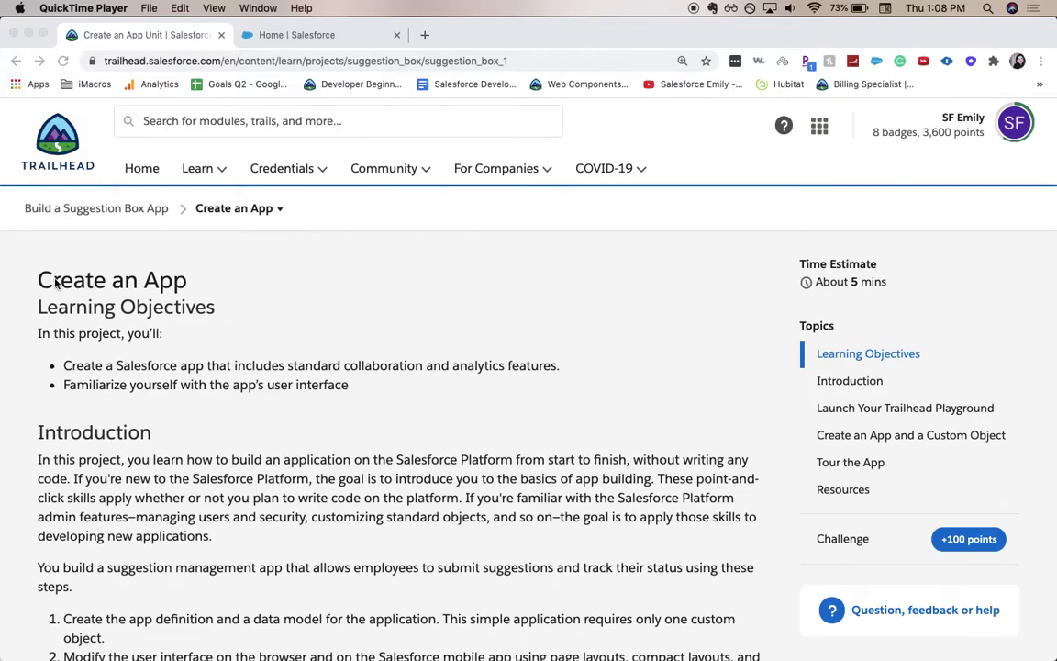
scroll(56, 283, down, 10)
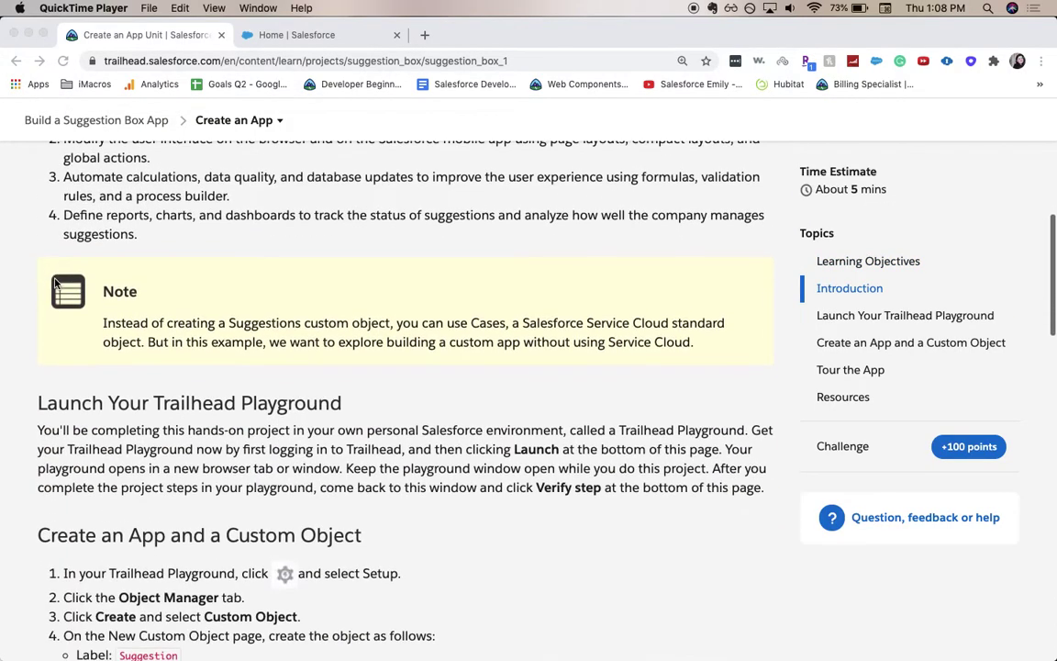
scroll(55, 283, down, 5)
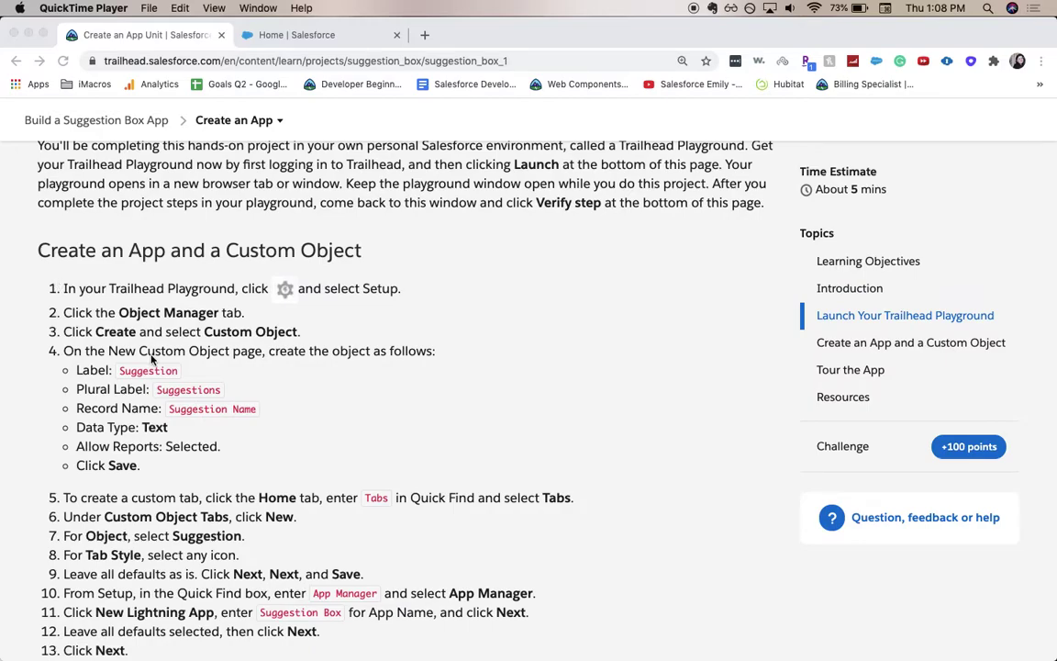
scroll(151, 359, down, 3)
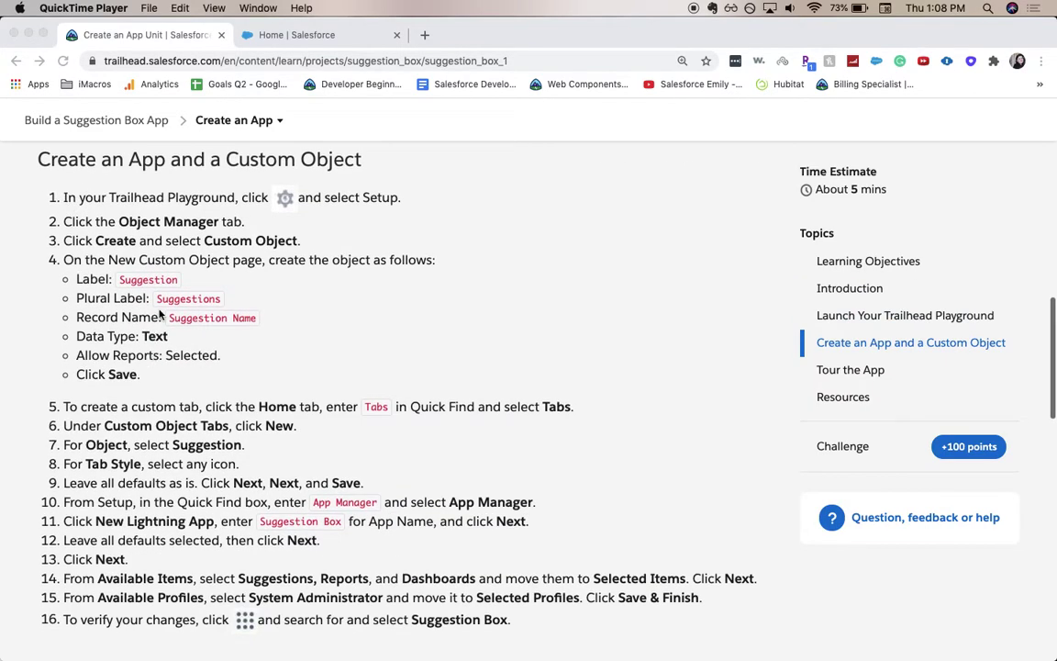
Switch to the Salesforce playground, open Setup's Object Manager and start a new custom object.
click(323, 41)
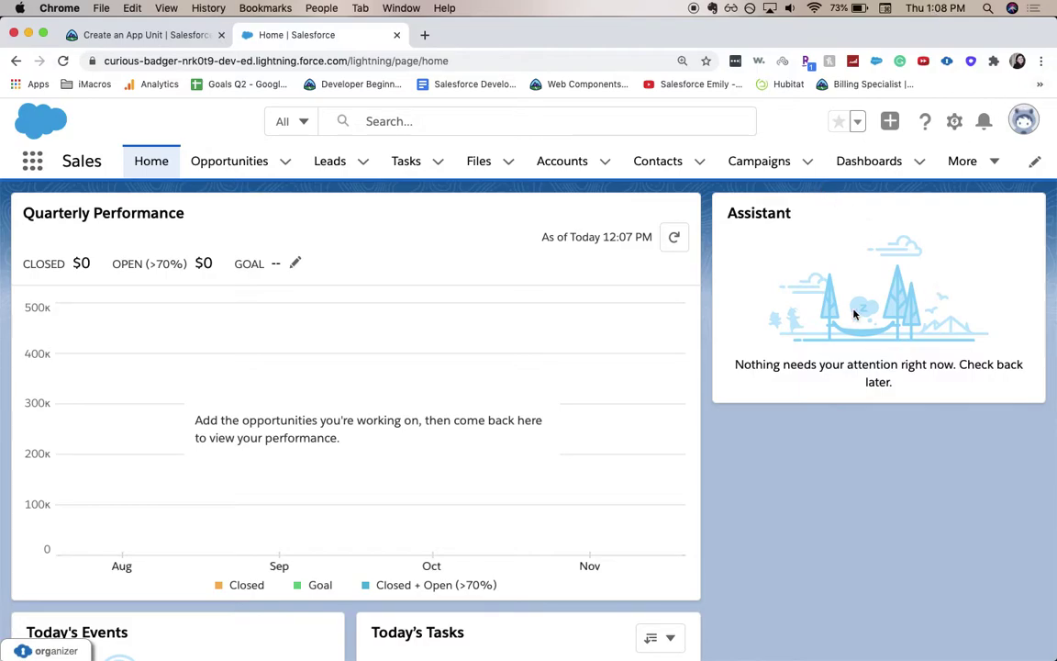
click(952, 123)
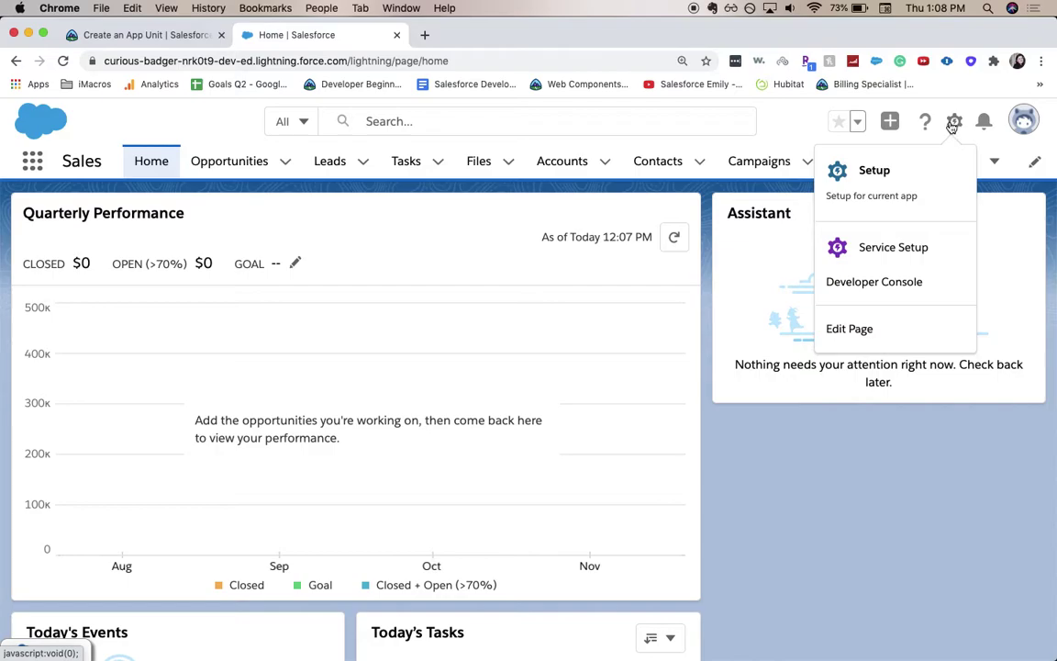
click(907, 172)
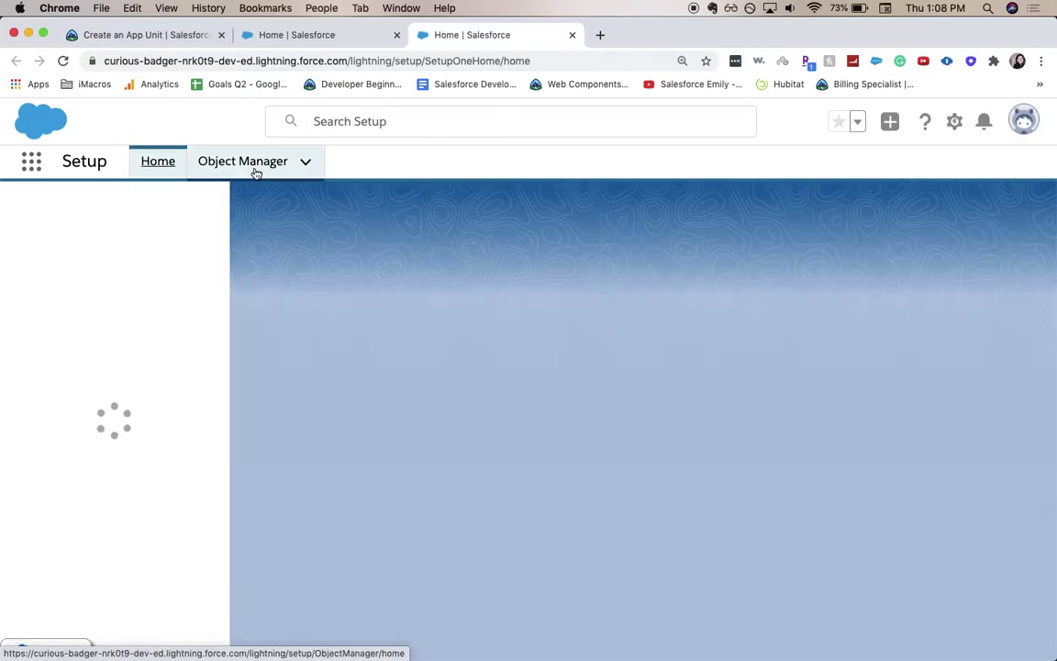
click(256, 173)
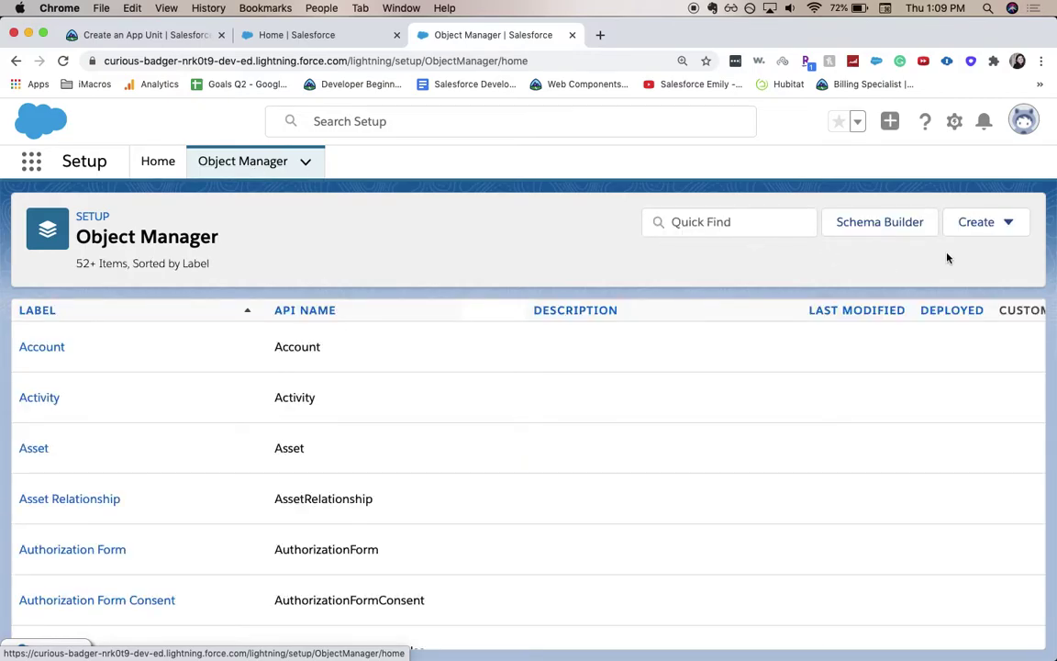
click(998, 236)
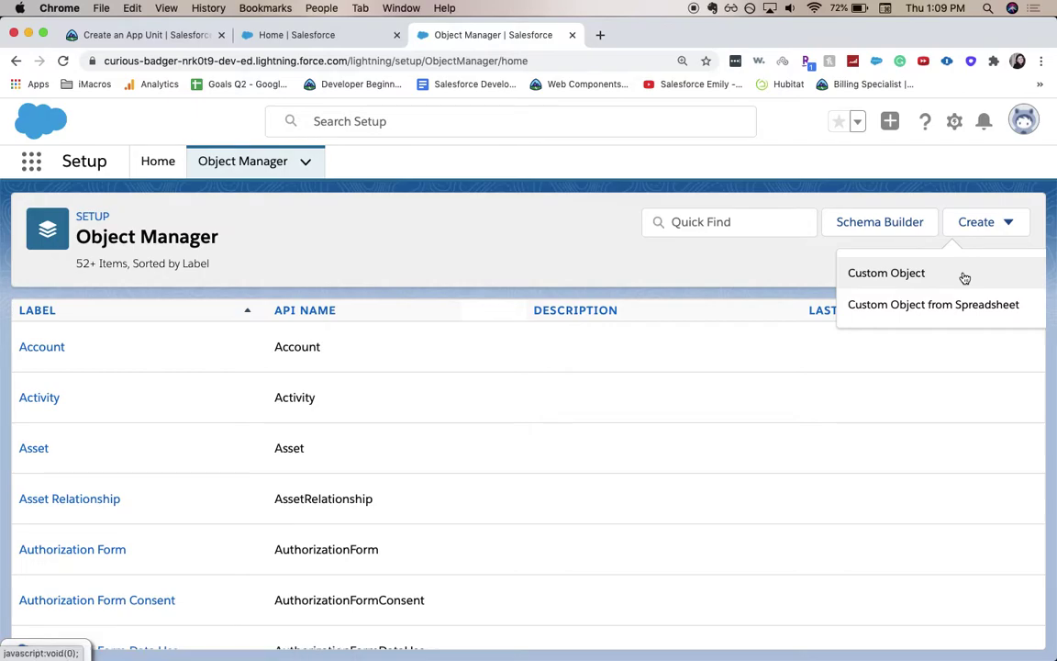
click(964, 277)
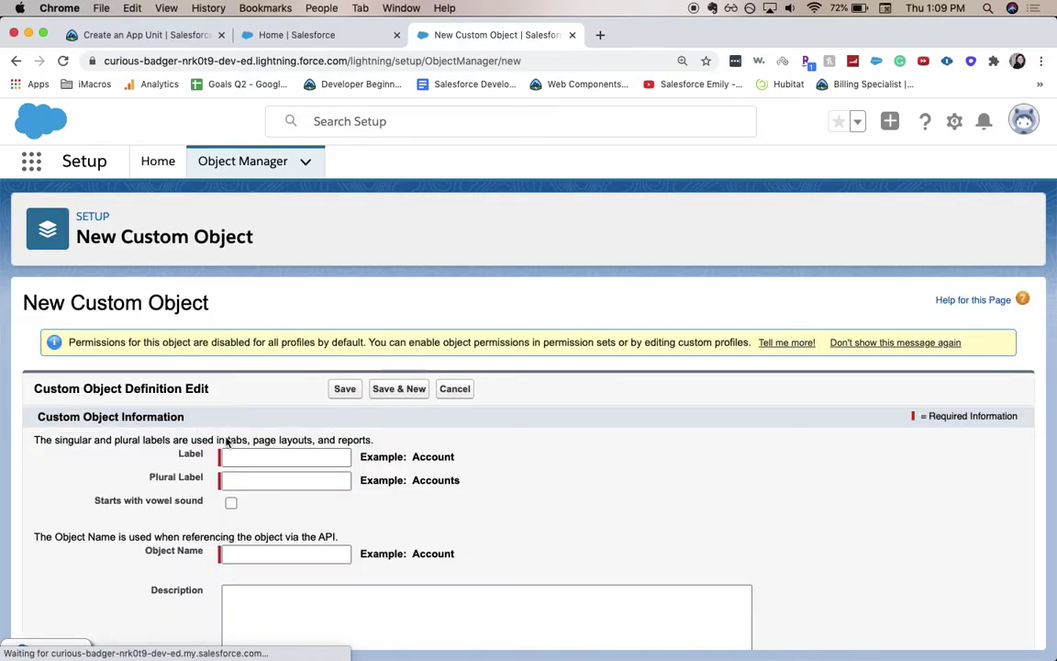
Enter Suggestion as the custom object's label and Suggestions as its plural label.
click(245, 455)
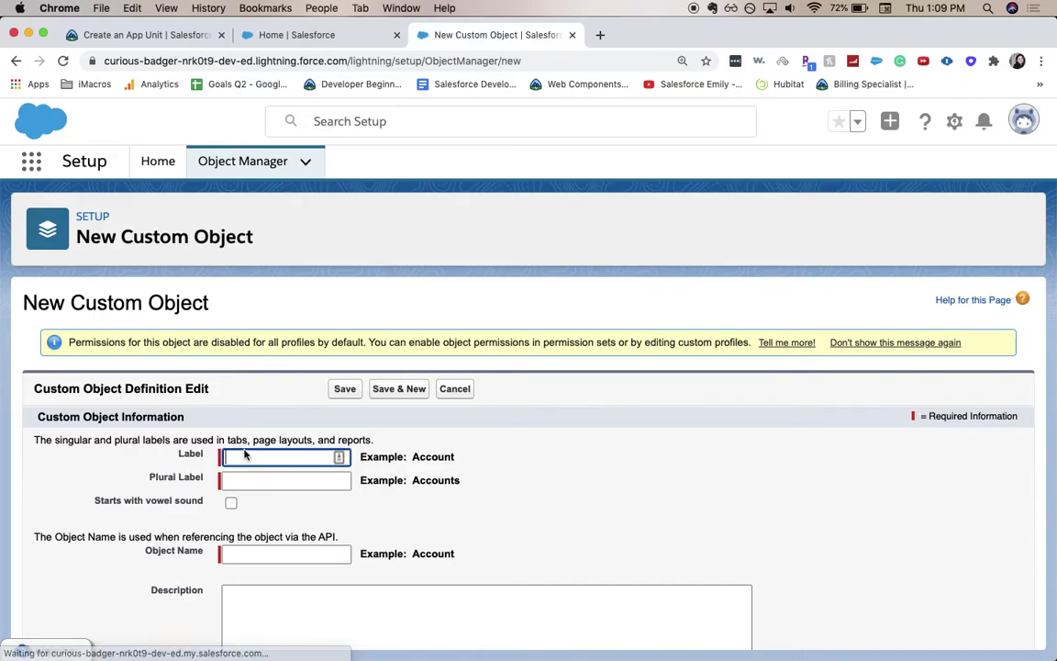
text(Sug)
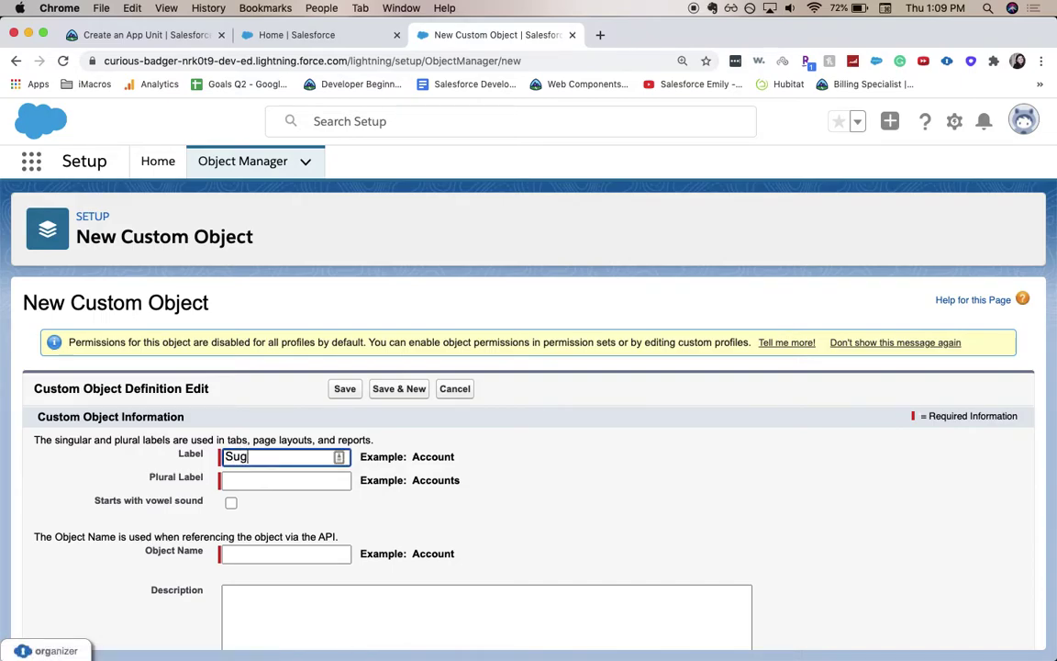
text(gestion)
key(Tab)
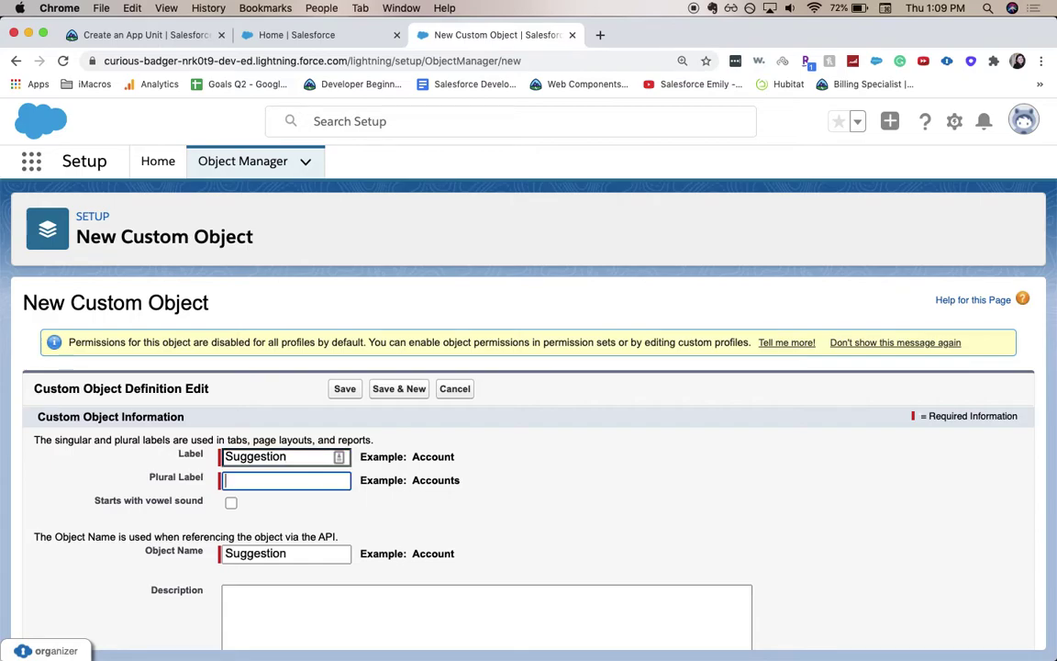
text(Suggestions)
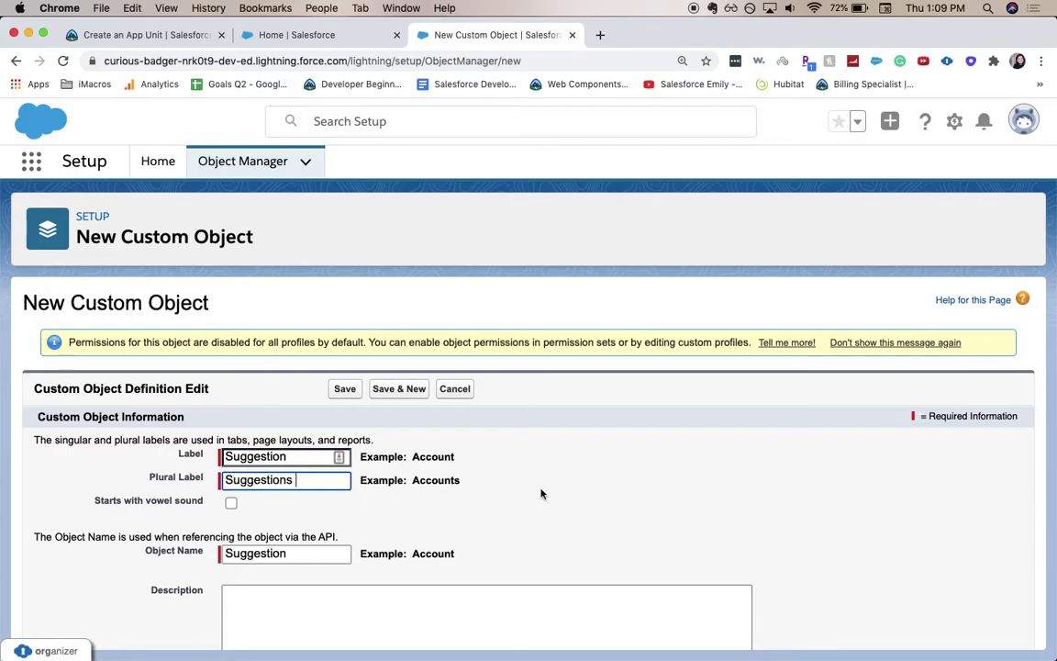
click(562, 500)
Enable Allow Reports for the Suggestion object and save the new object definition.
scroll(563, 502, down, 1)
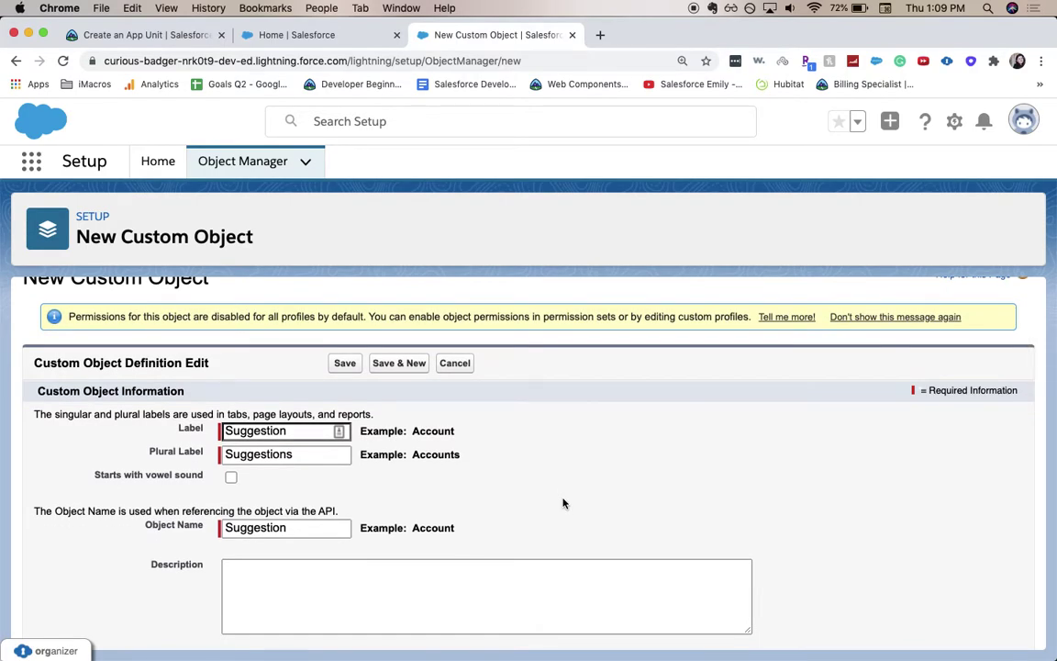
scroll(561, 500, down, 5)
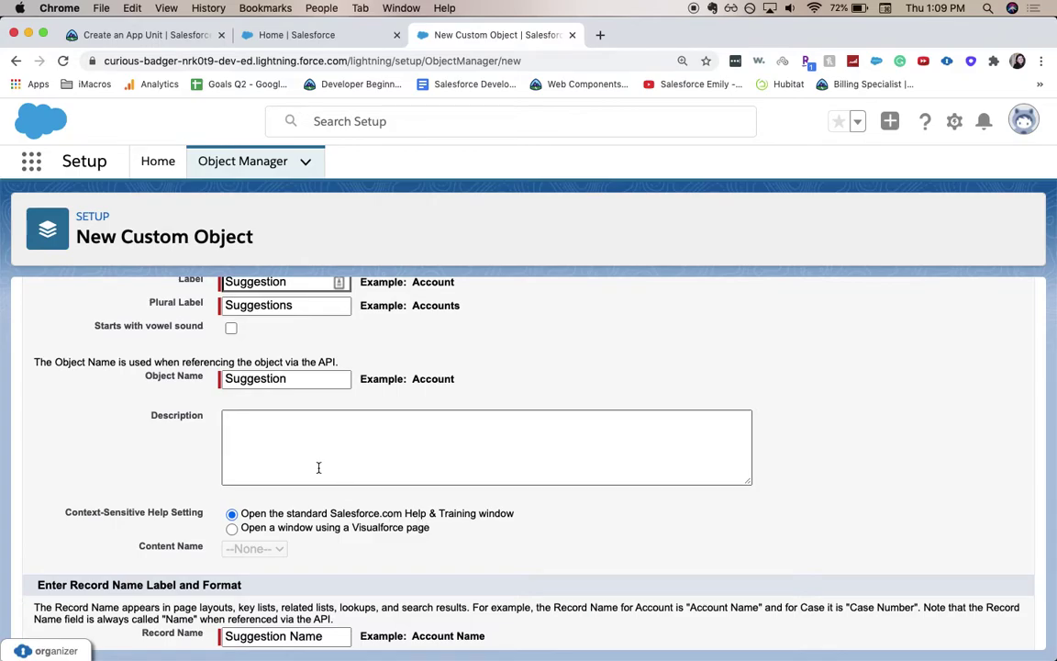
scroll(480, 468, down, 1)
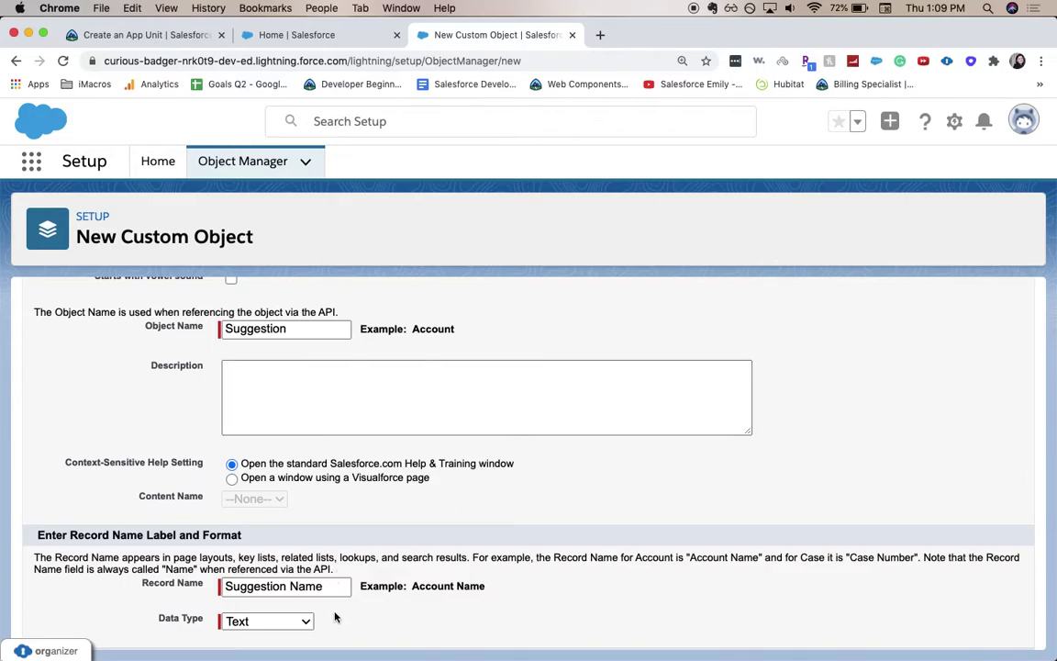
scroll(465, 580, down, 4)
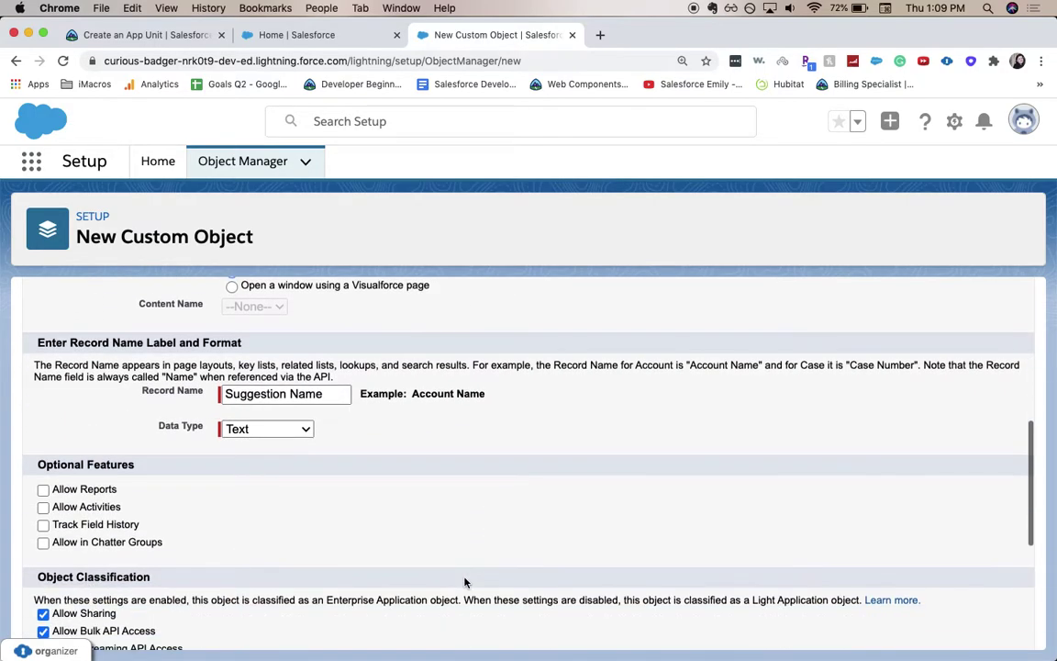
click(104, 493)
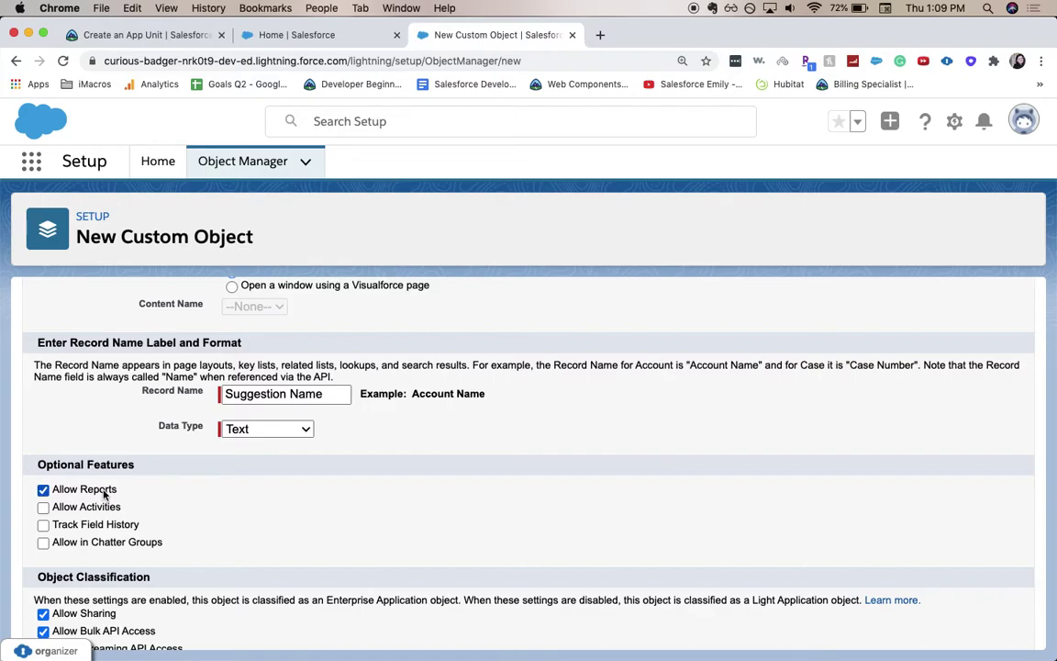
scroll(377, 553, down, 6)
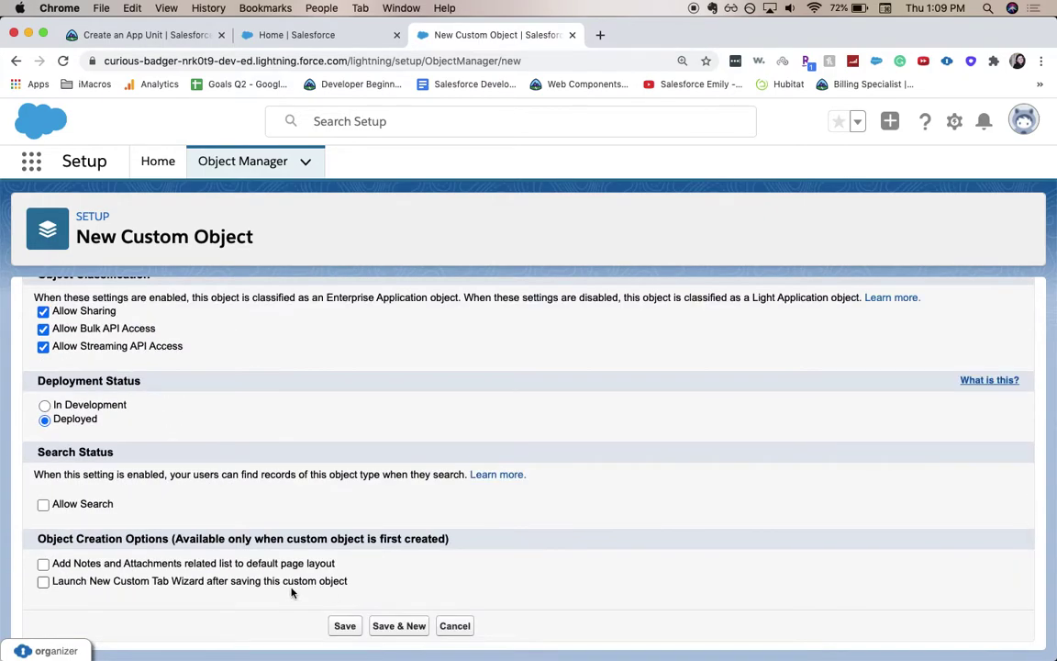
click(345, 627)
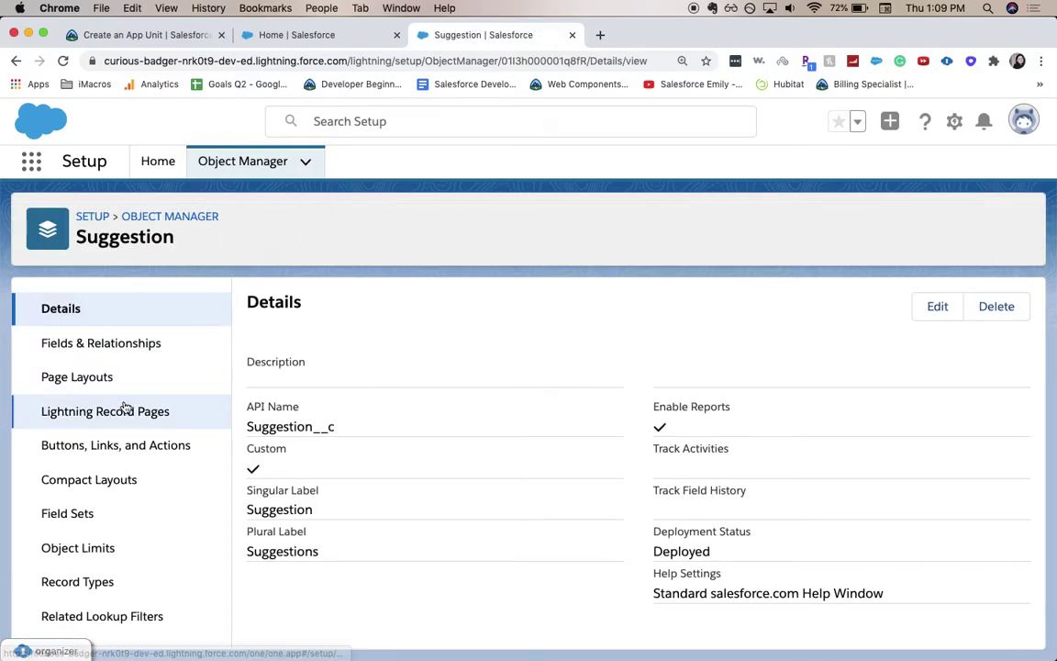
Find the Tabs page from Setup Home by searching for "tabs" and start a new custom object tab.
click(174, 161)
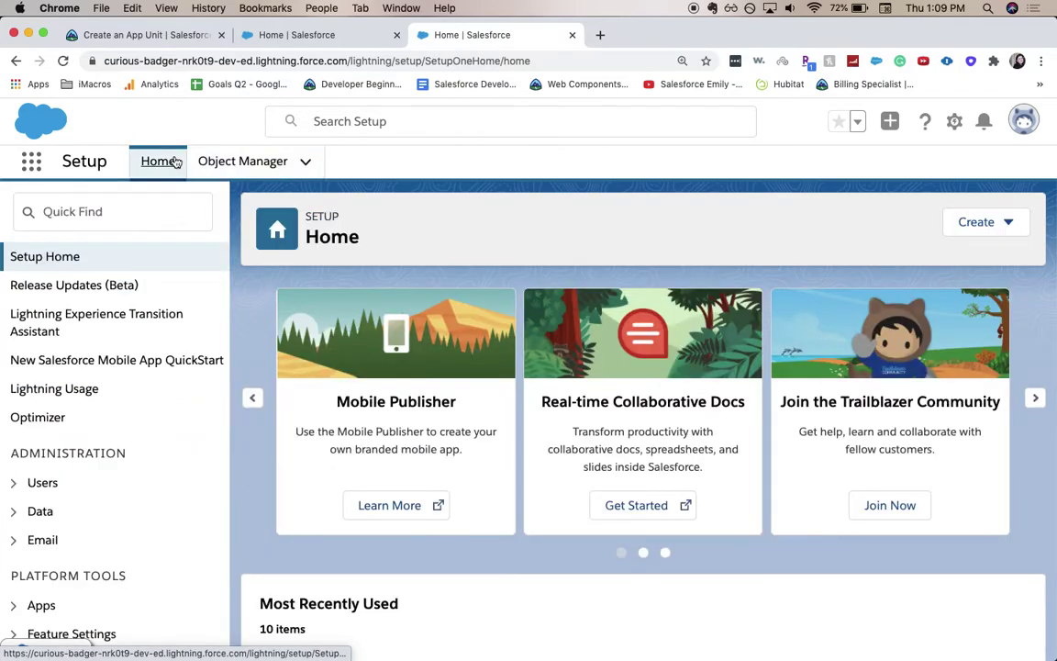
click(128, 219)
text(ta)
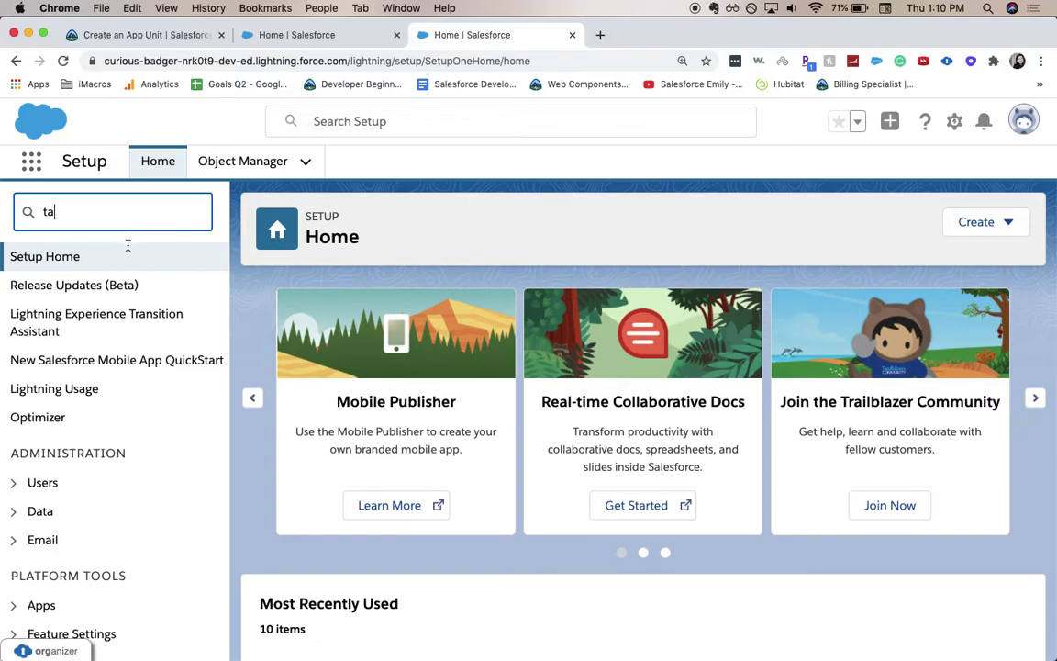
text(bs)
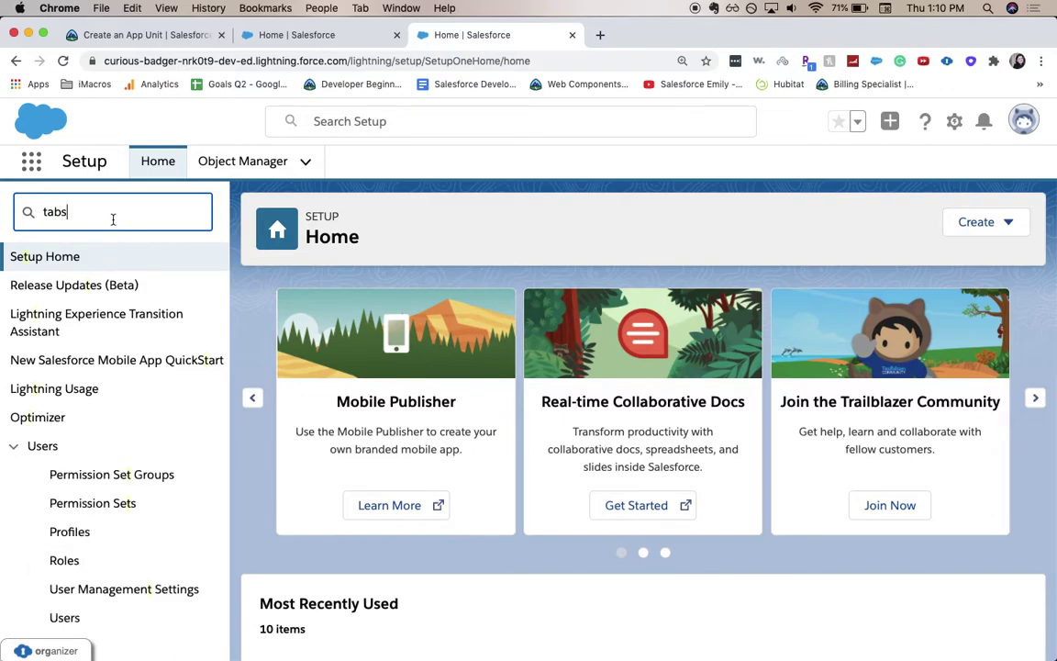
click(76, 313)
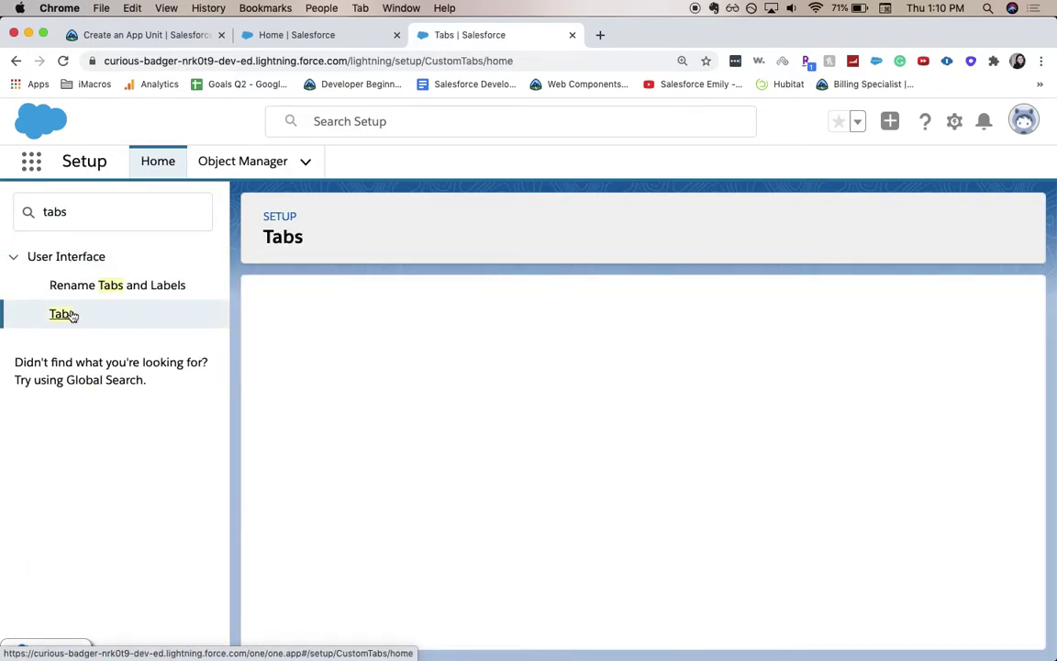
scroll(432, 392, down, 3)
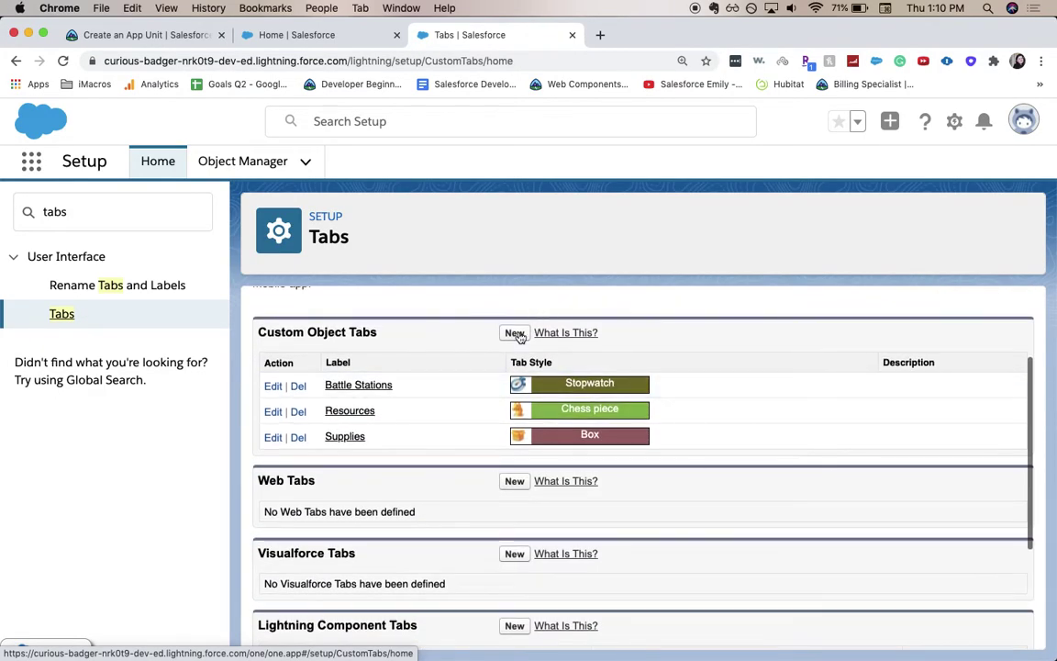
click(514, 333)
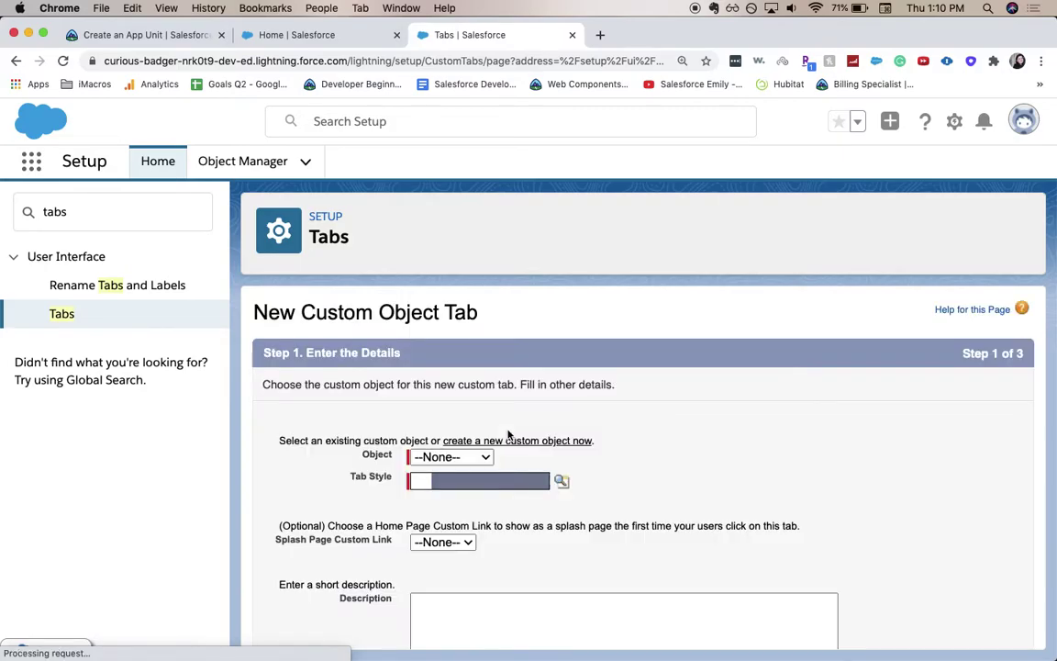
Assign the Suggestion object and the Pencil tab style to the new tab, and proceed to the profile visibility settings.
click(472, 459)
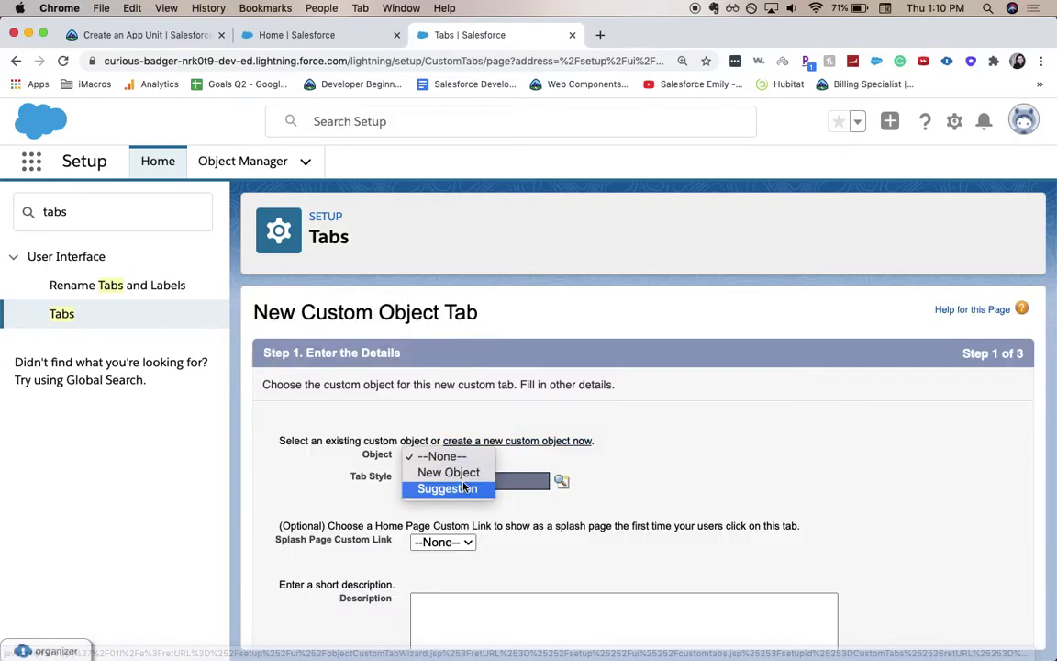
click(466, 487)
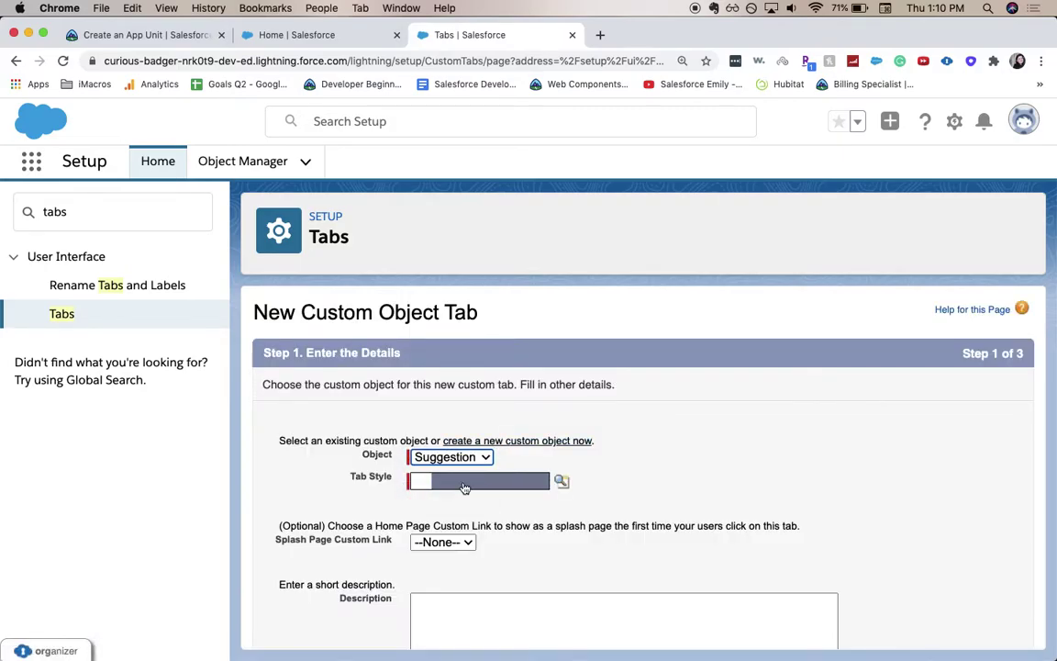
click(561, 481)
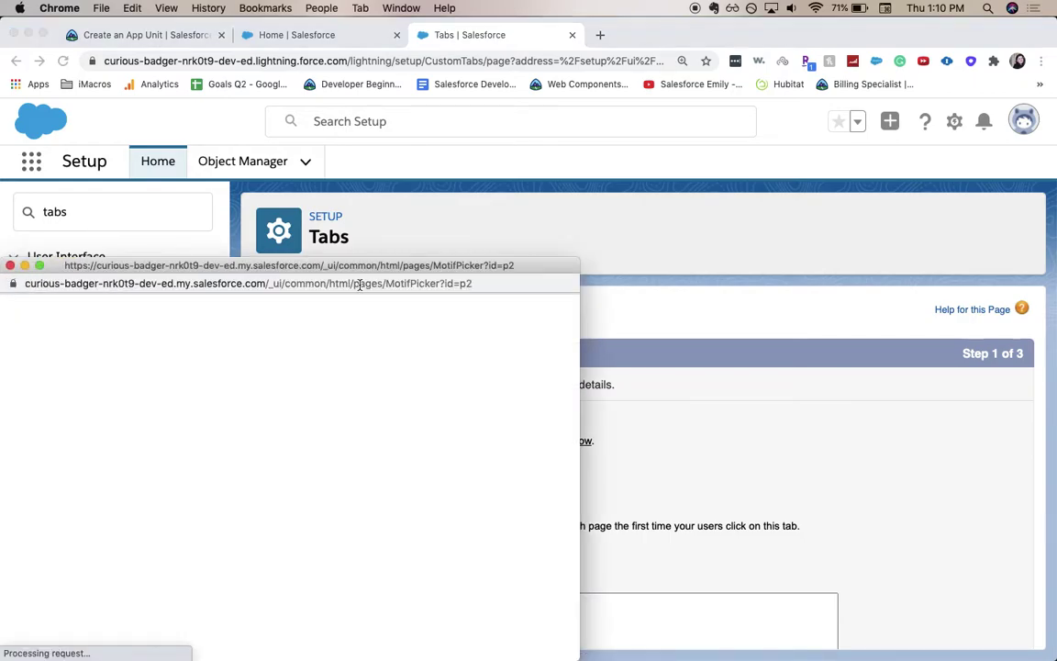
drag(359, 272, 482, 162)
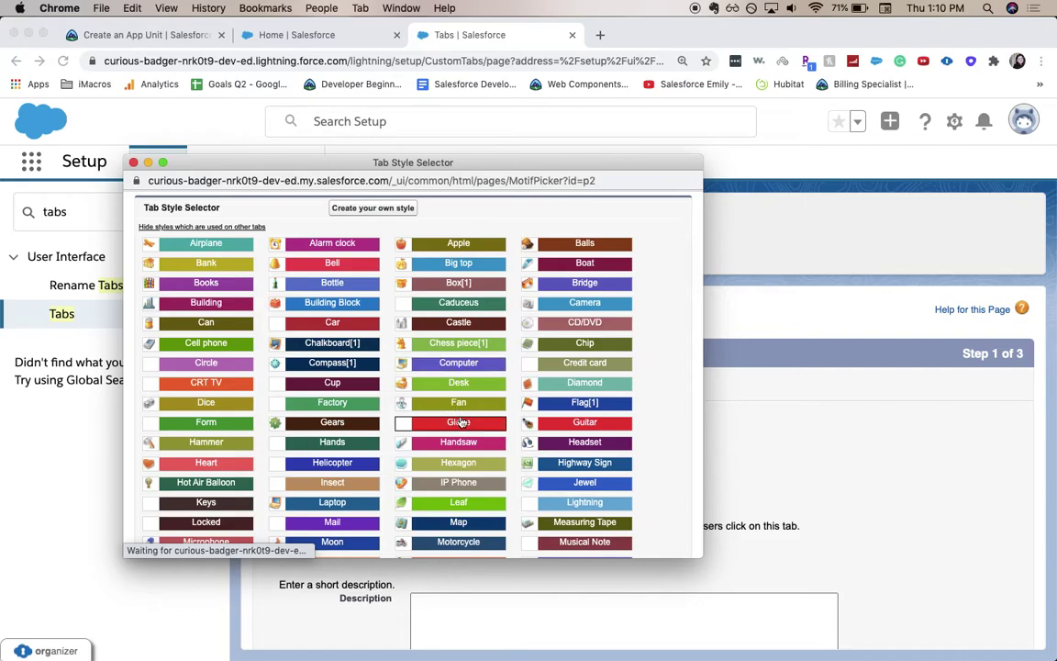
scroll(543, 503, down, 2)
scroll(543, 502, down, 2)
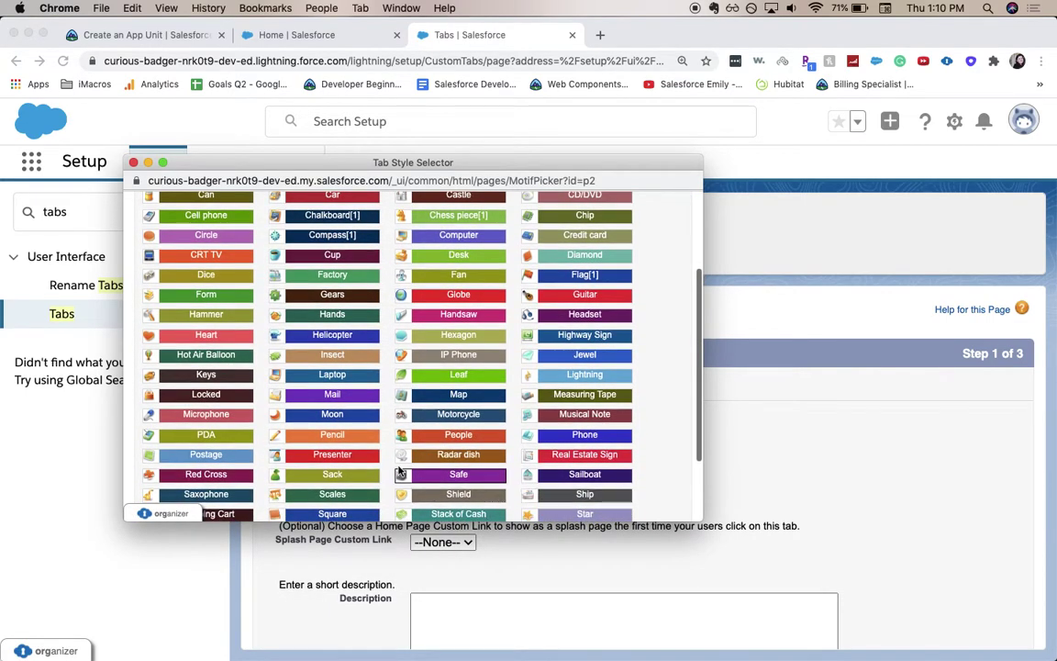
click(333, 435)
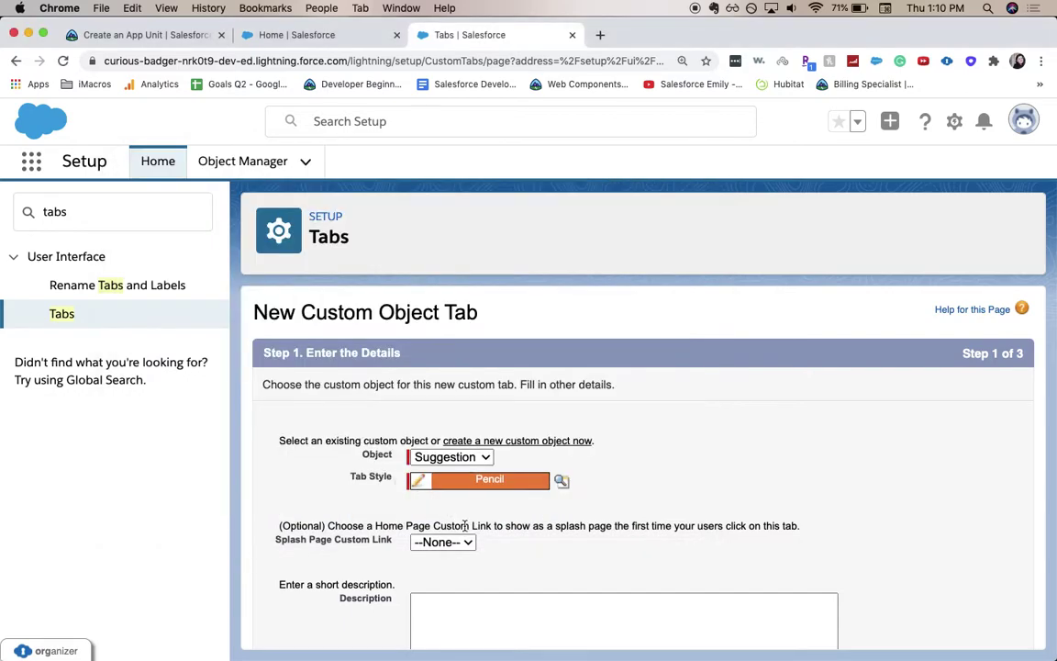
scroll(468, 546, down, 3)
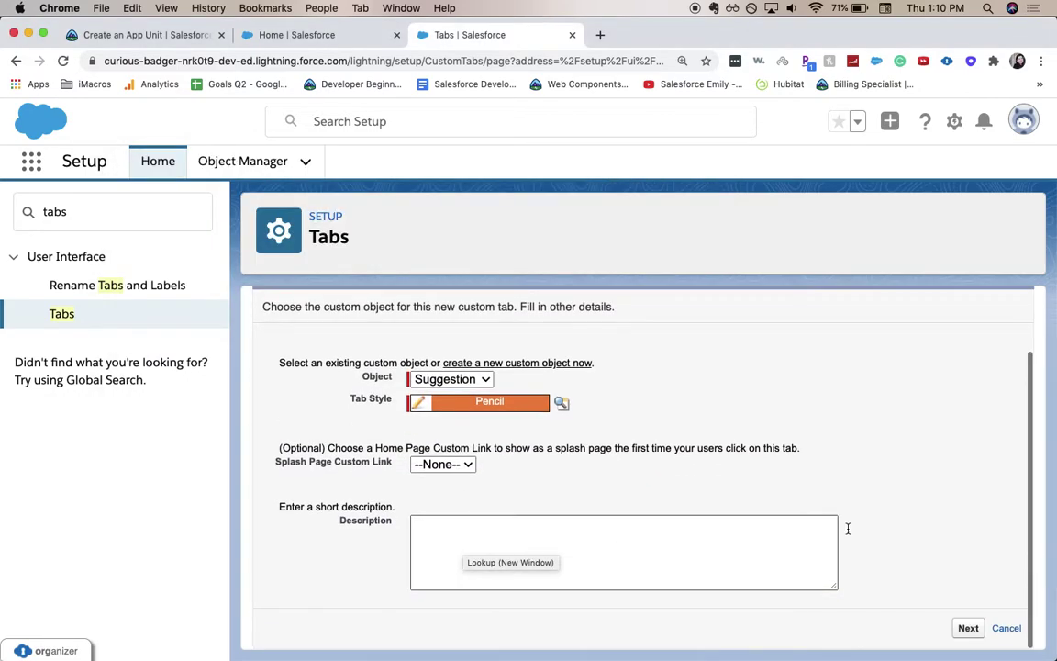
click(968, 628)
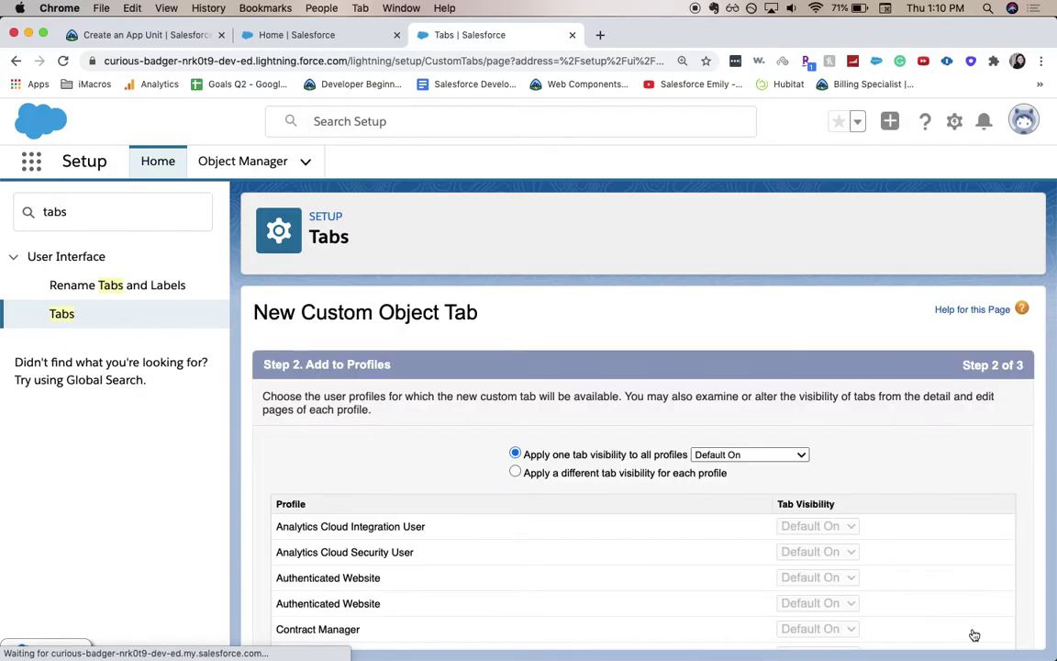
Keep the default profile visibility and custom app assignments for the Suggestions tab, and save the tab.
scroll(974, 635, down, 10)
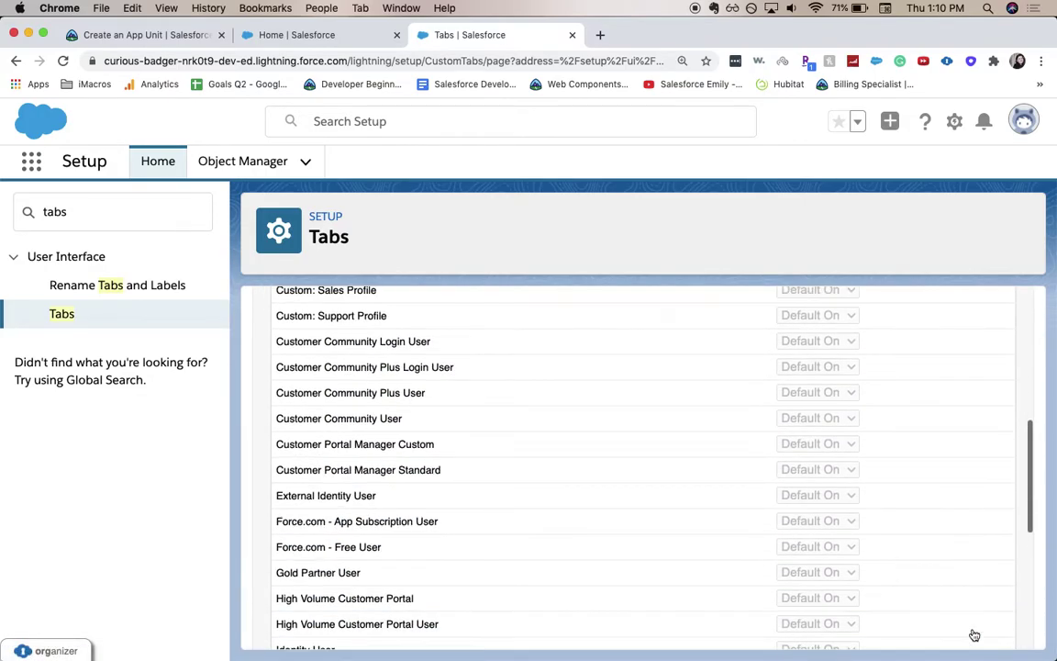
scroll(974, 635, down, 5)
click(966, 633)
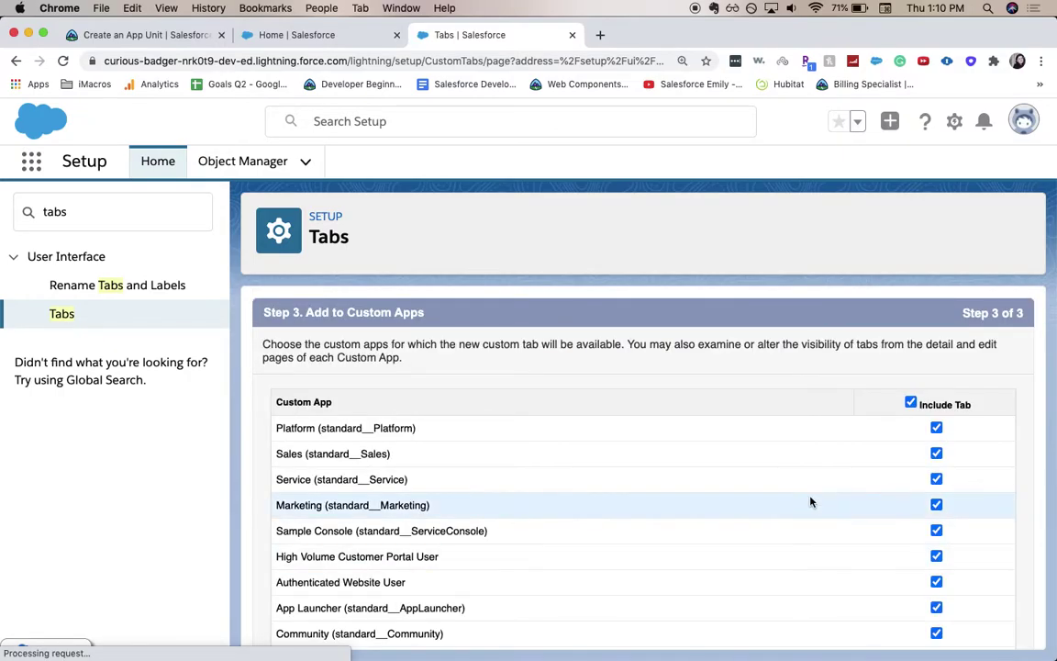
scroll(810, 501, down, 10)
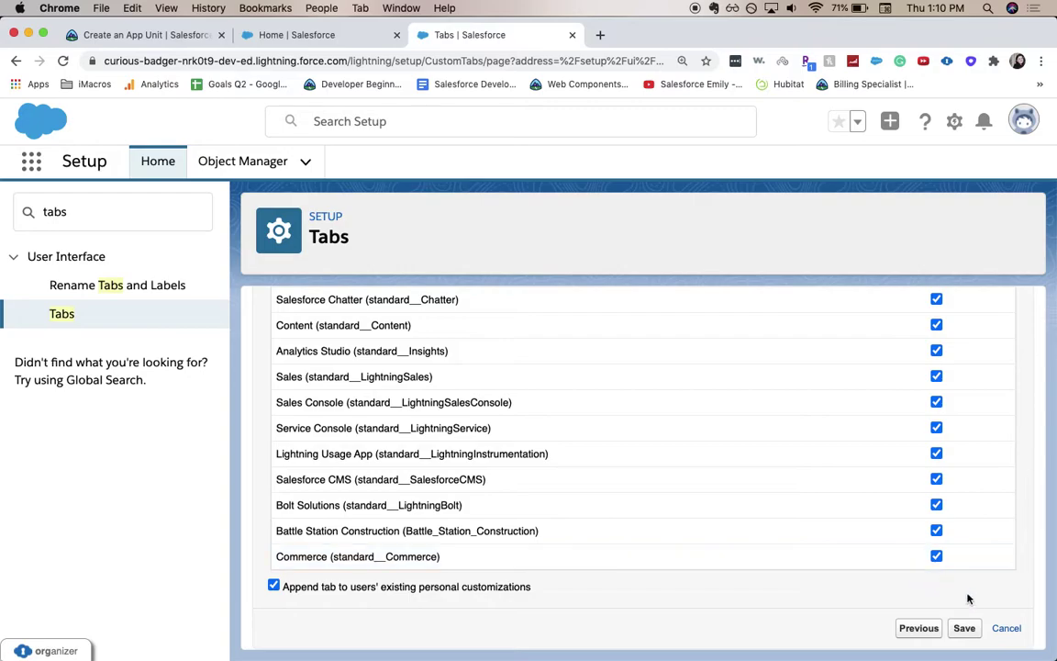
click(963, 627)
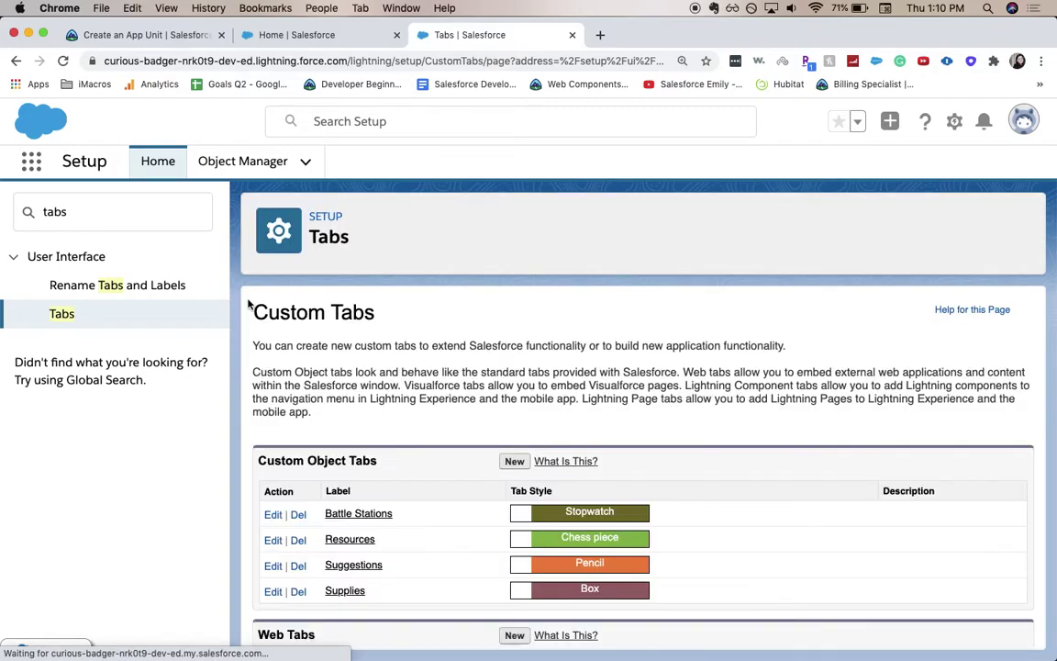
Find App Manager by searching Setup for "app ma" and start a new Lightning app.
click(101, 195)
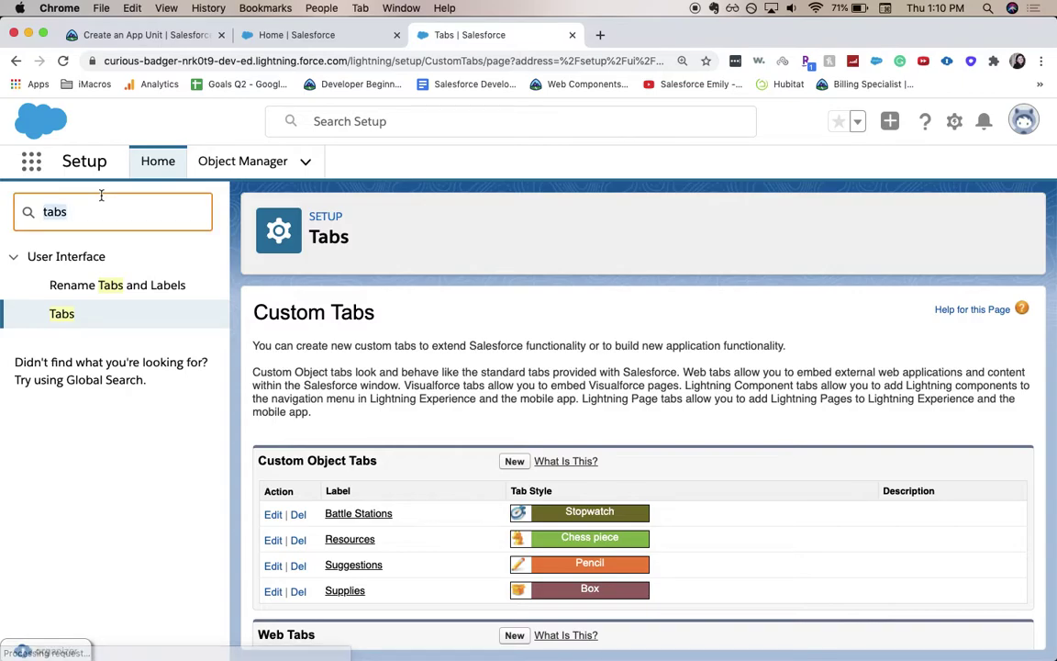
text(a)
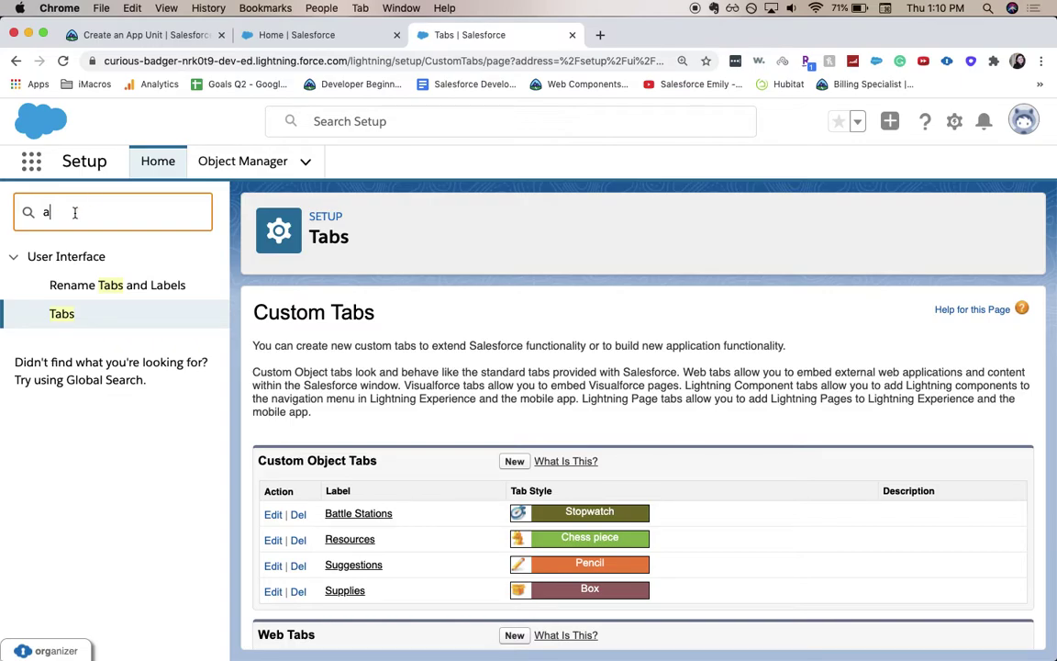
text(pp ma)
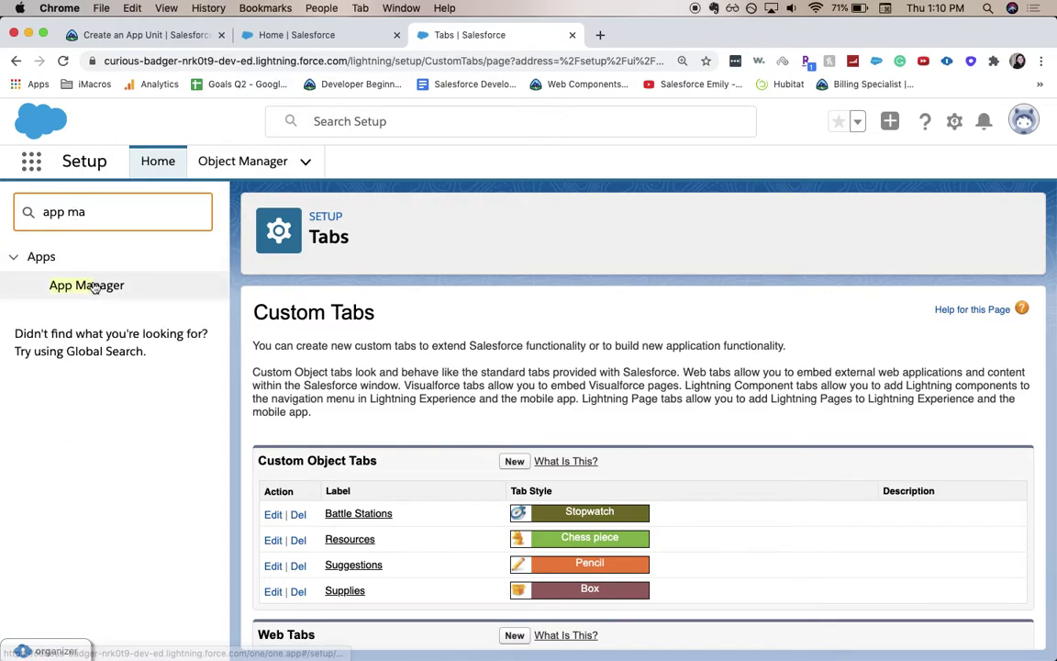
click(92, 286)
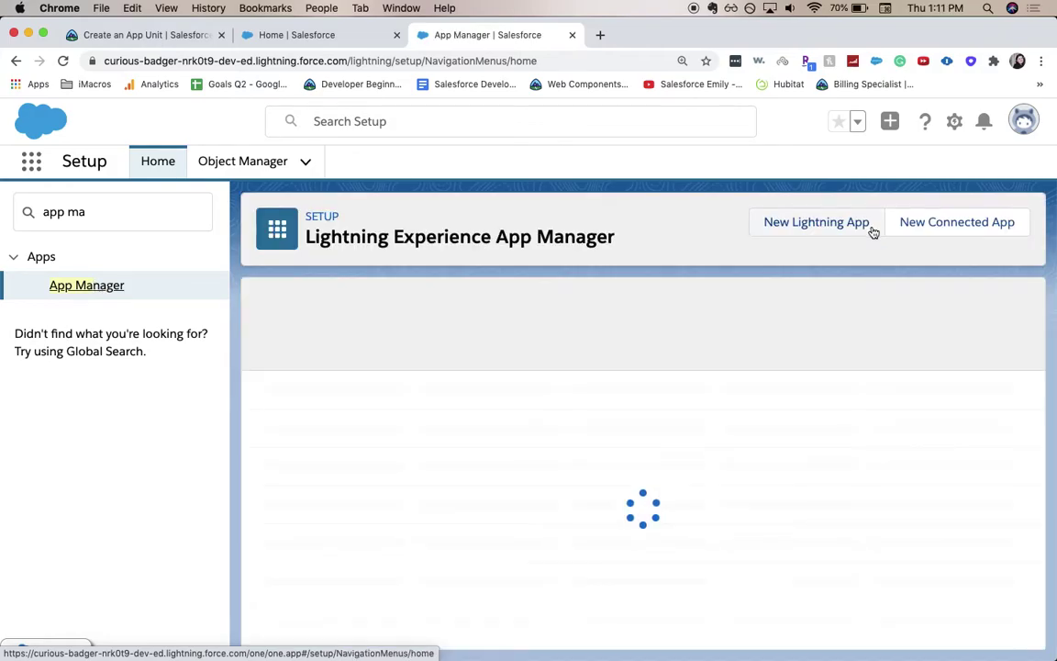
click(872, 231)
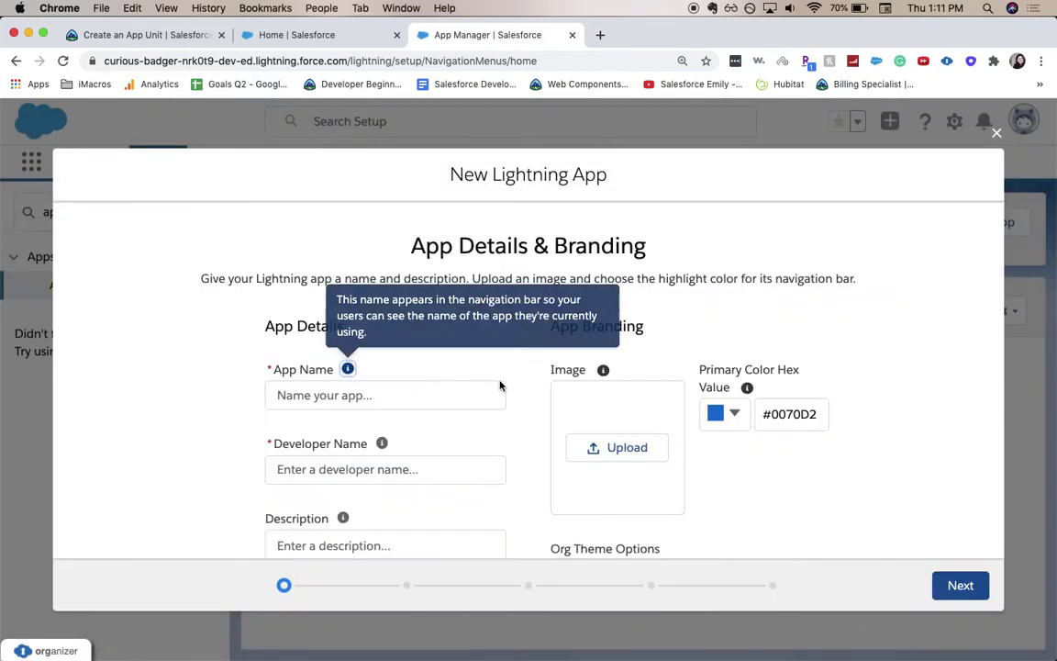
Name the new Lightning app Suggestion Box and continue to its navigation and form factor options.
click(435, 408)
text(S)
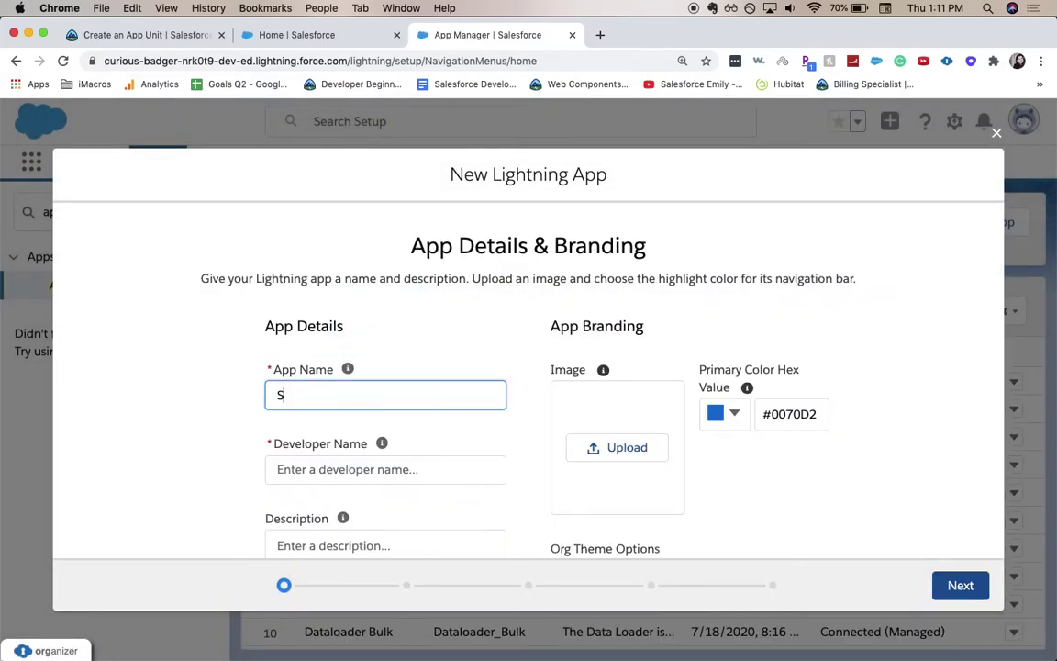
text(uggestion Box)
key(Tab)
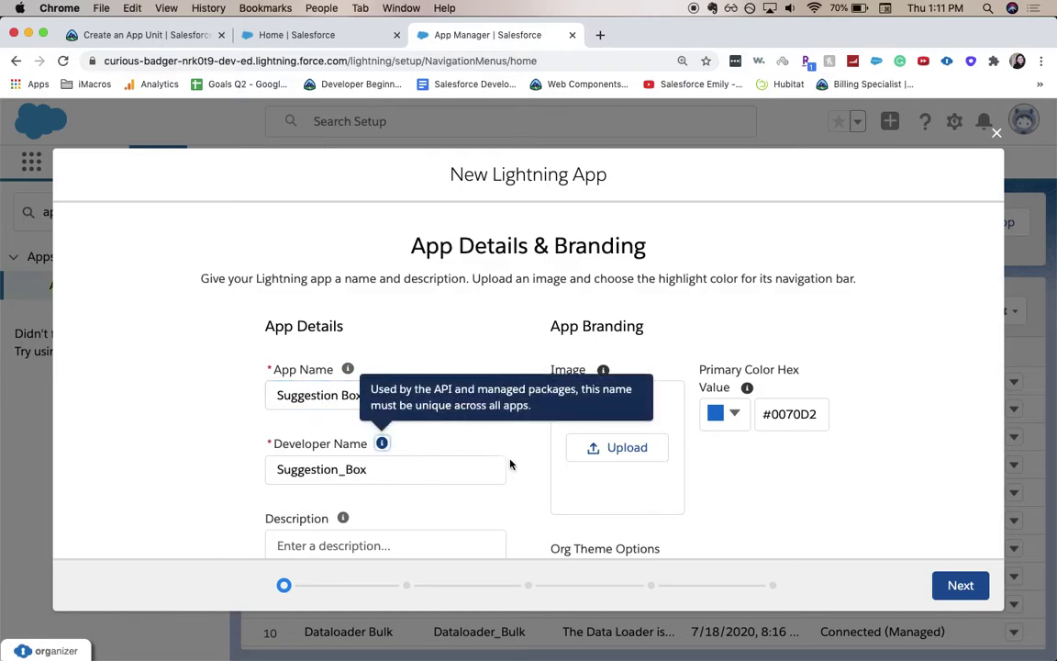
scroll(495, 496, down, 2)
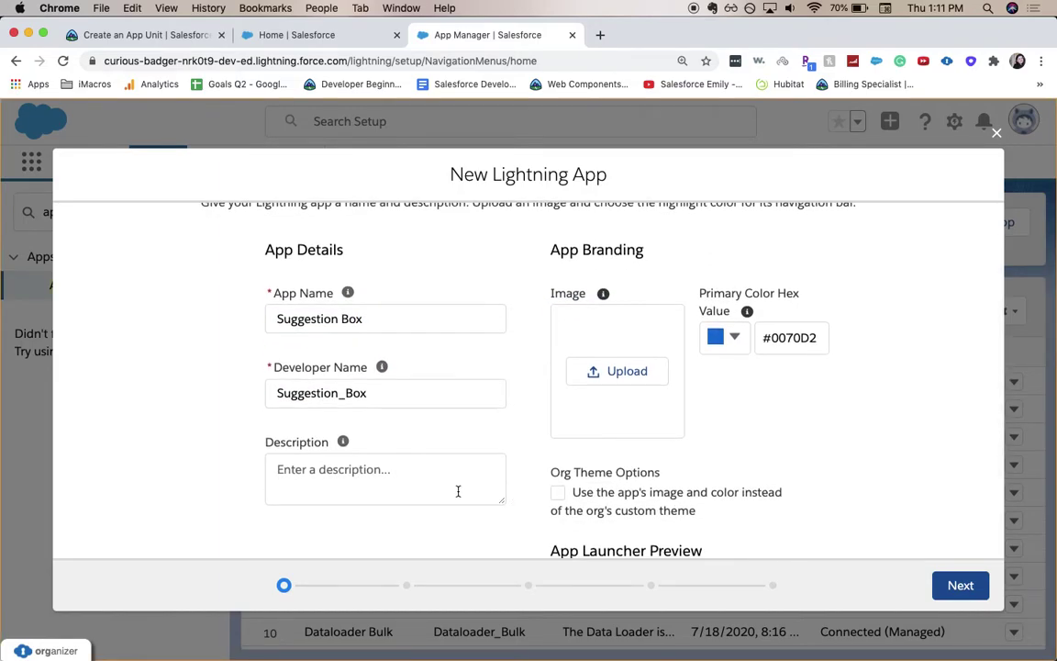
scroll(460, 490, down, 1)
scroll(458, 491, down, 3)
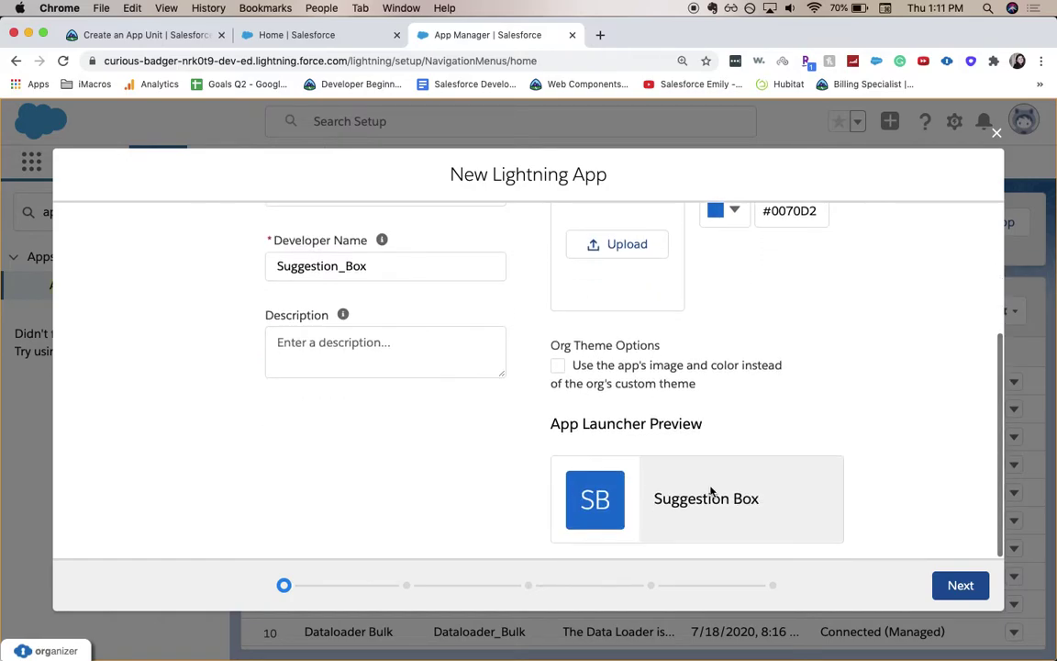
click(960, 587)
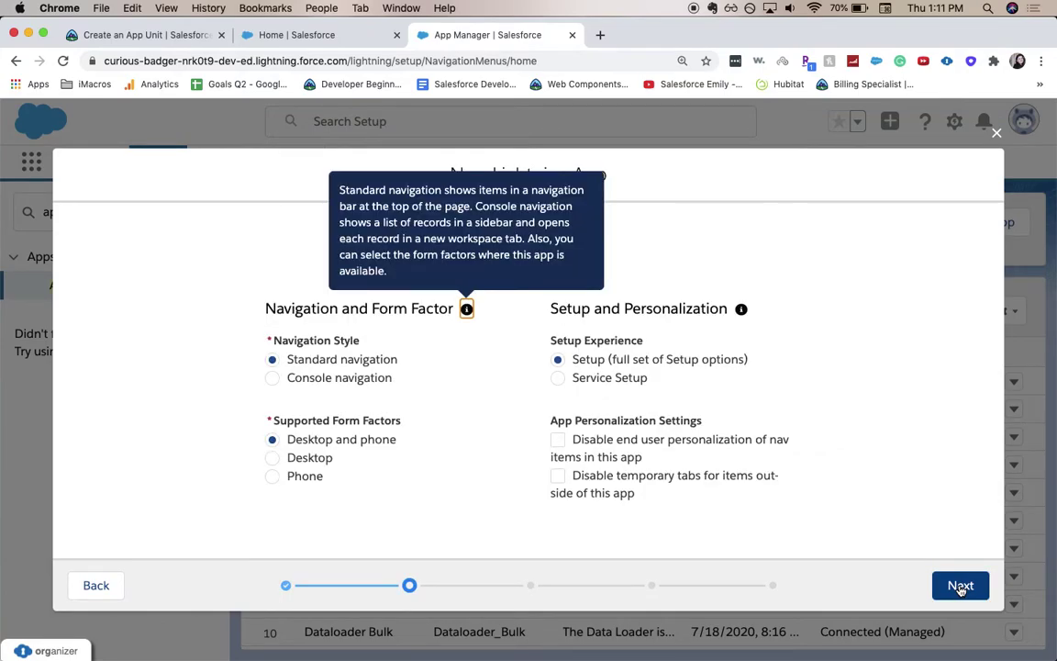
Accept the default app options, add no utility items, and continue to the app's navigation items.
click(960, 587)
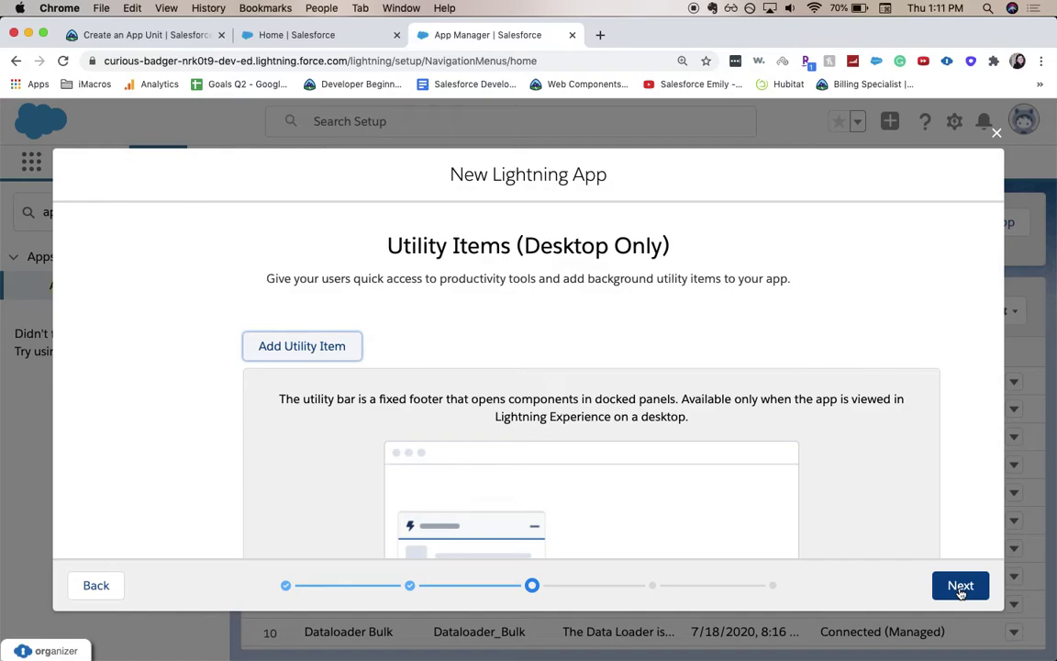
scroll(779, 368, down, 5)
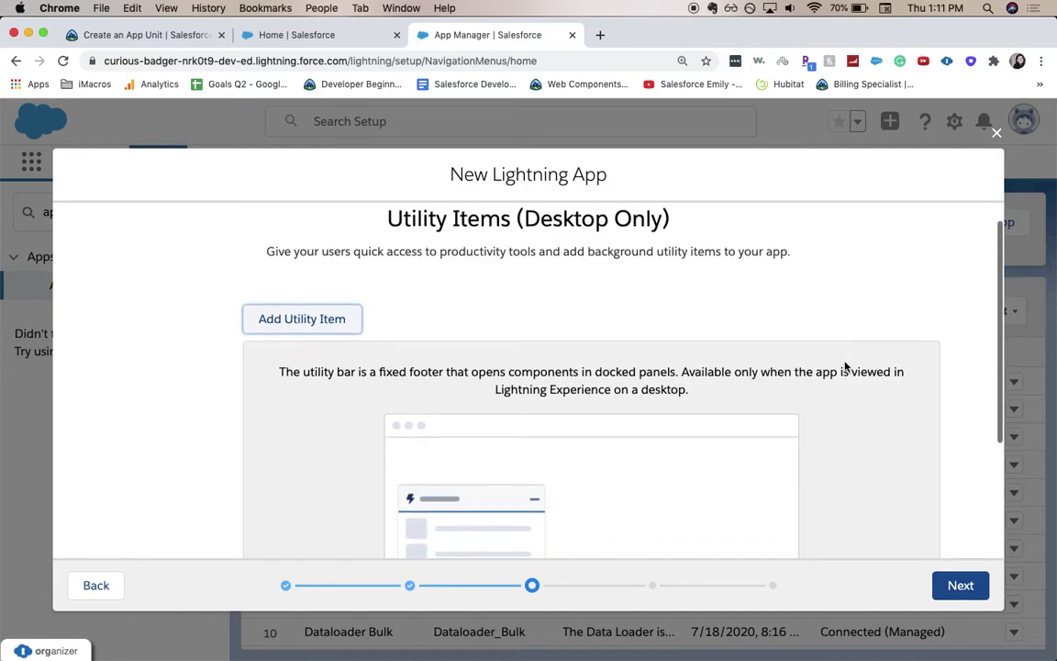
click(955, 599)
Filter the available navigation items by "sugg" and add Suggestions to the app.
scroll(455, 394, down, 2)
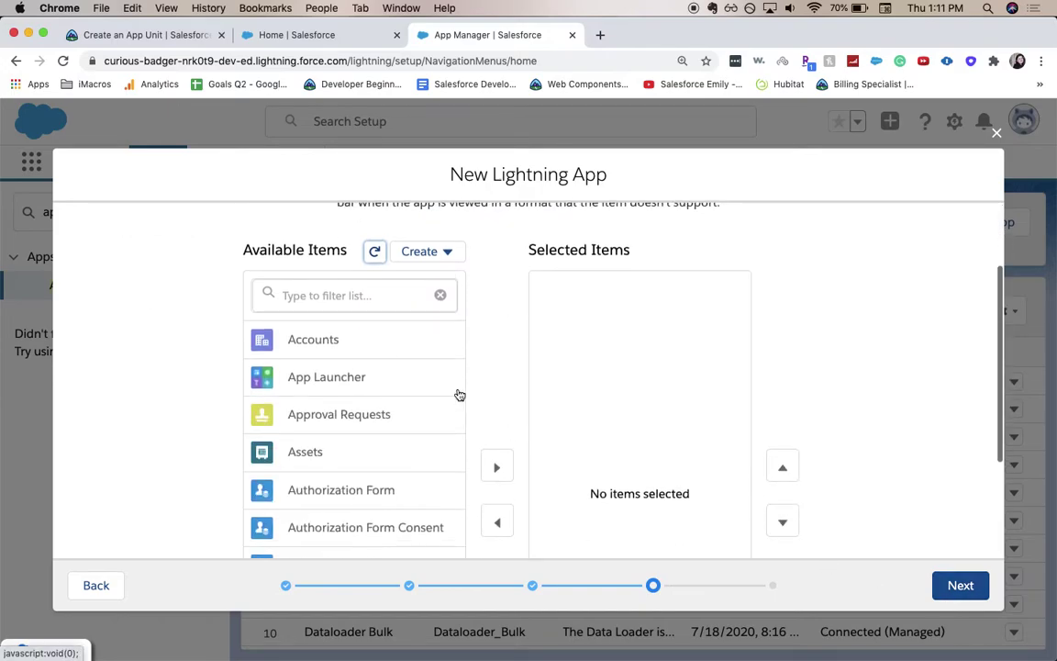
click(391, 291)
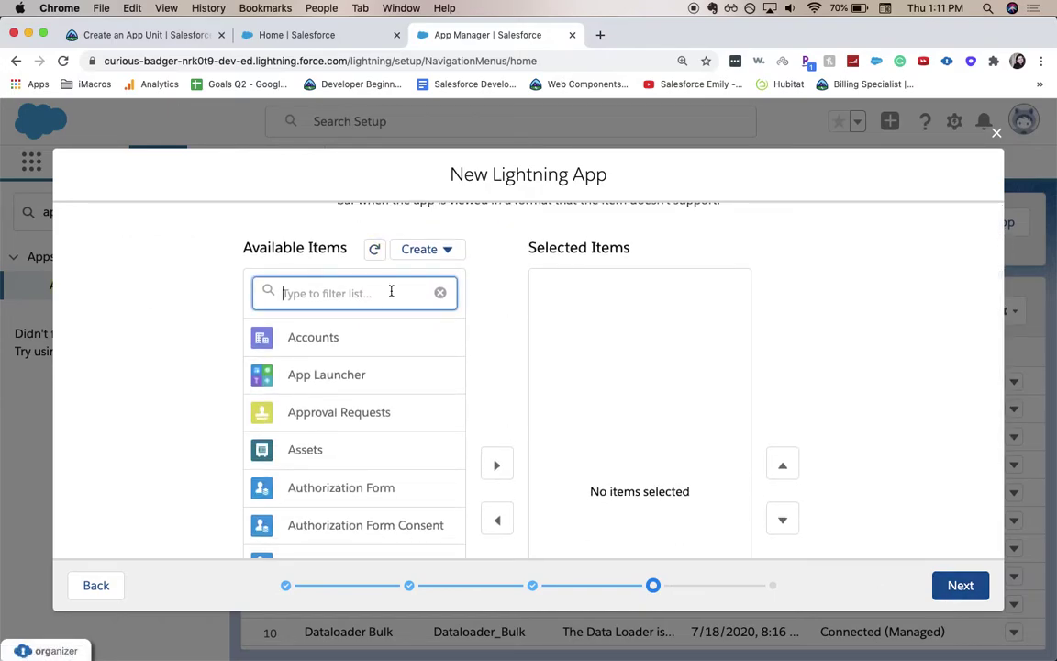
text(sugg)
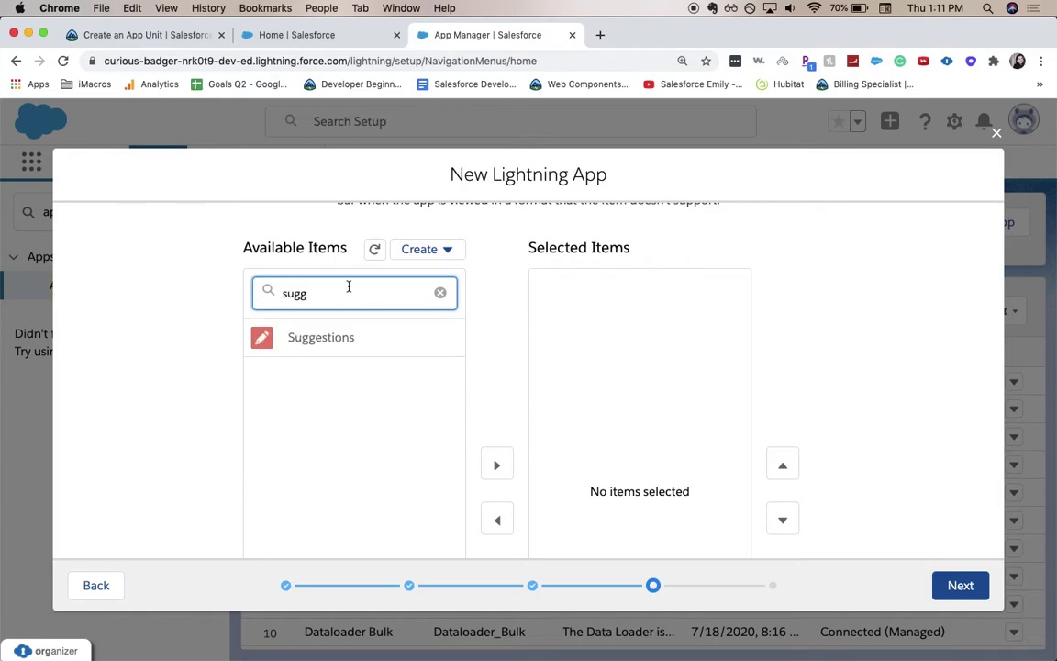
click(307, 345)
scroll(386, 394, down, 2)
click(495, 366)
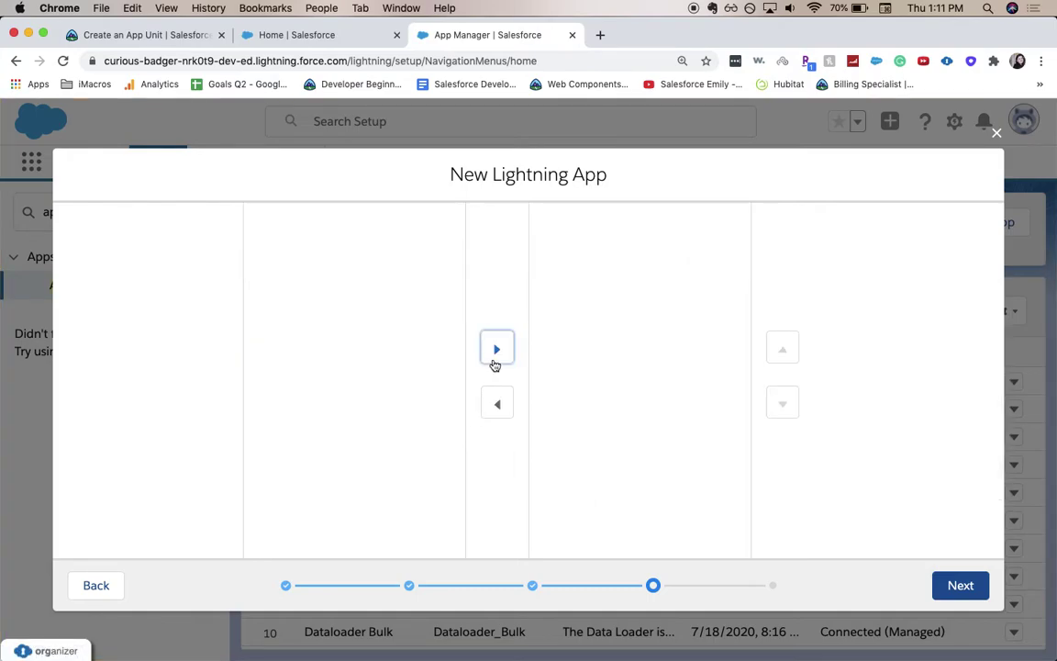
Filter the available navigation items by "Report" and add Reports to the app.
scroll(492, 363, up, 3)
click(284, 375)
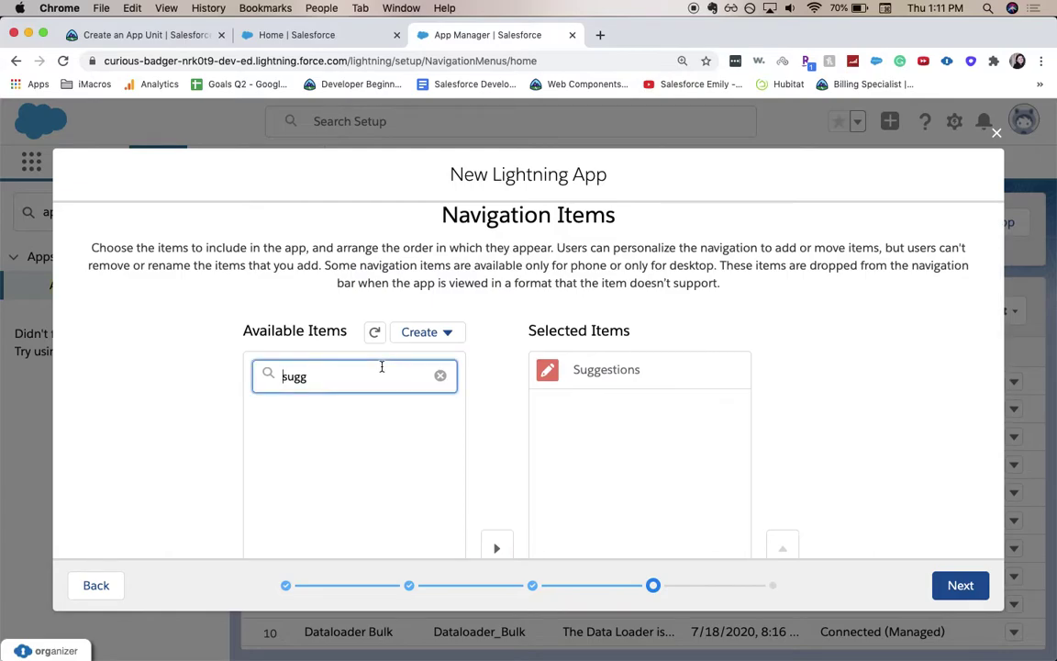
double_click(294, 376)
text(Report)
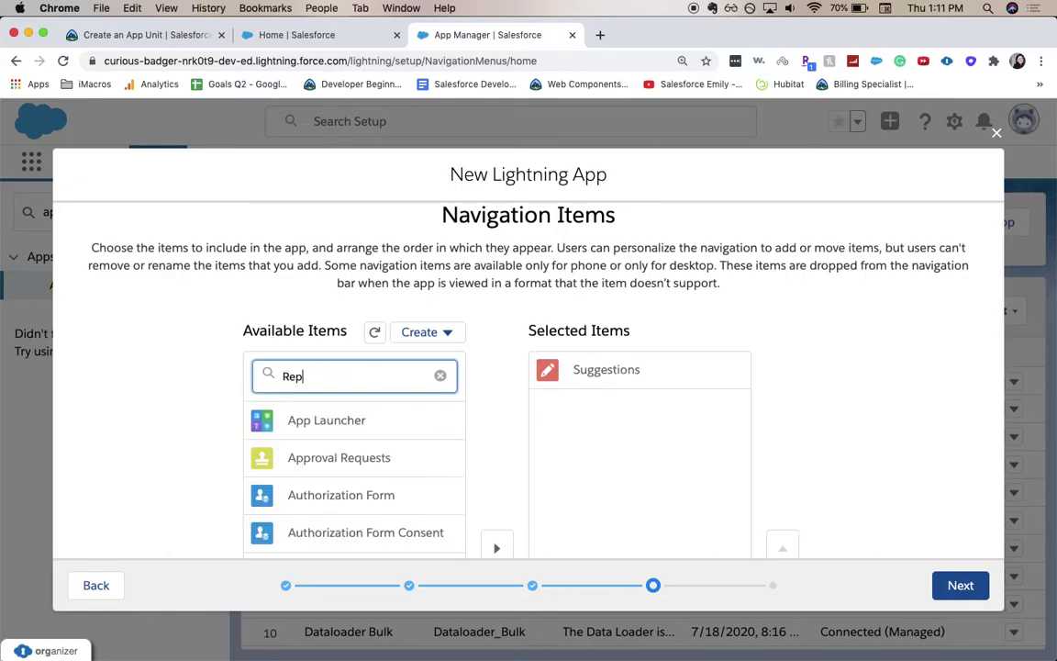
click(372, 421)
scroll(373, 408, down, 3)
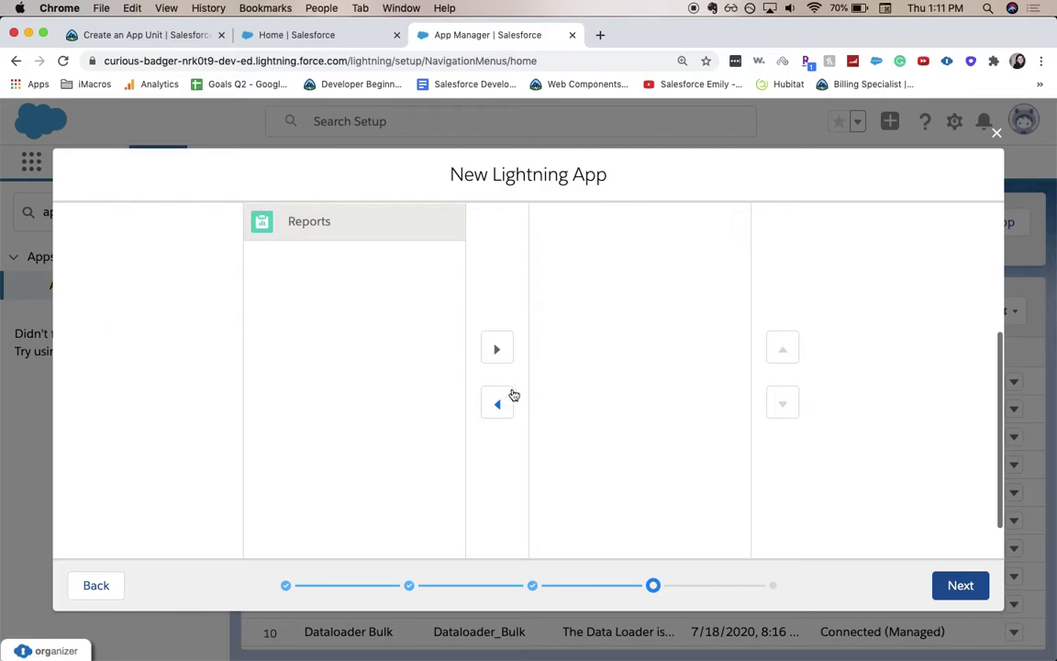
click(497, 351)
Add Dashboards to the app's navigation items and continue to the user profiles.
scroll(400, 293, up, 3)
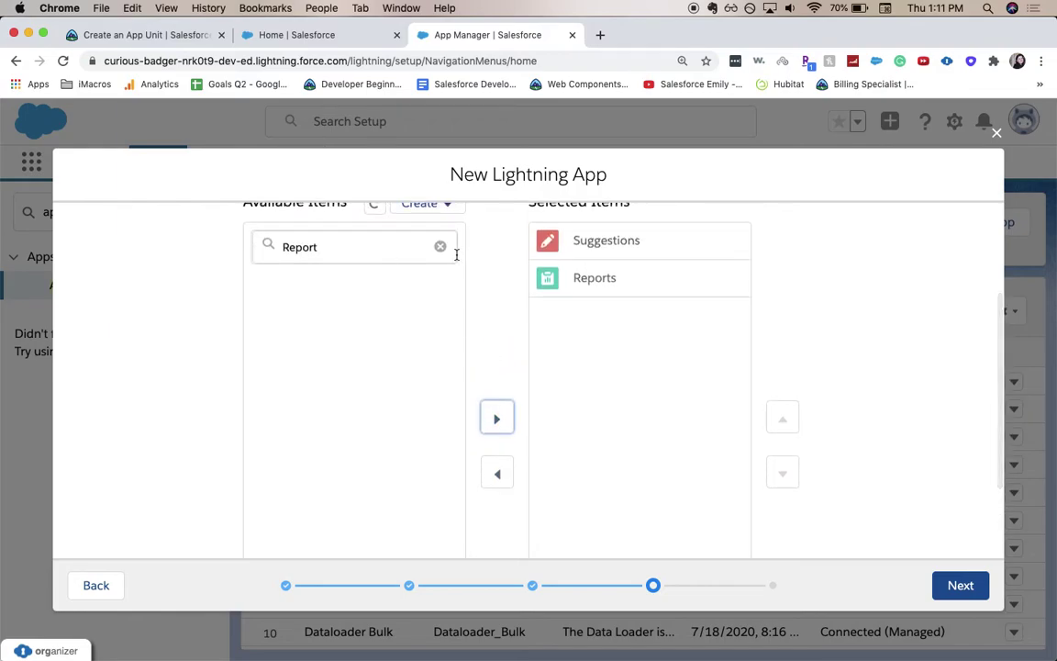
click(441, 246)
click(379, 250)
text(das)
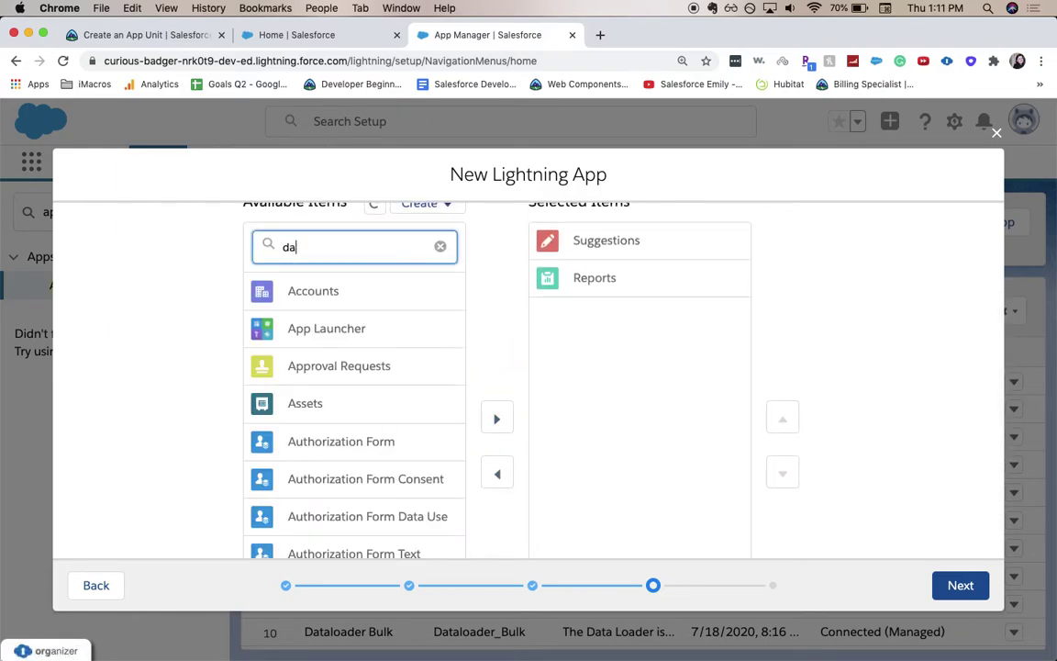
click(358, 299)
scroll(359, 304, down, 1)
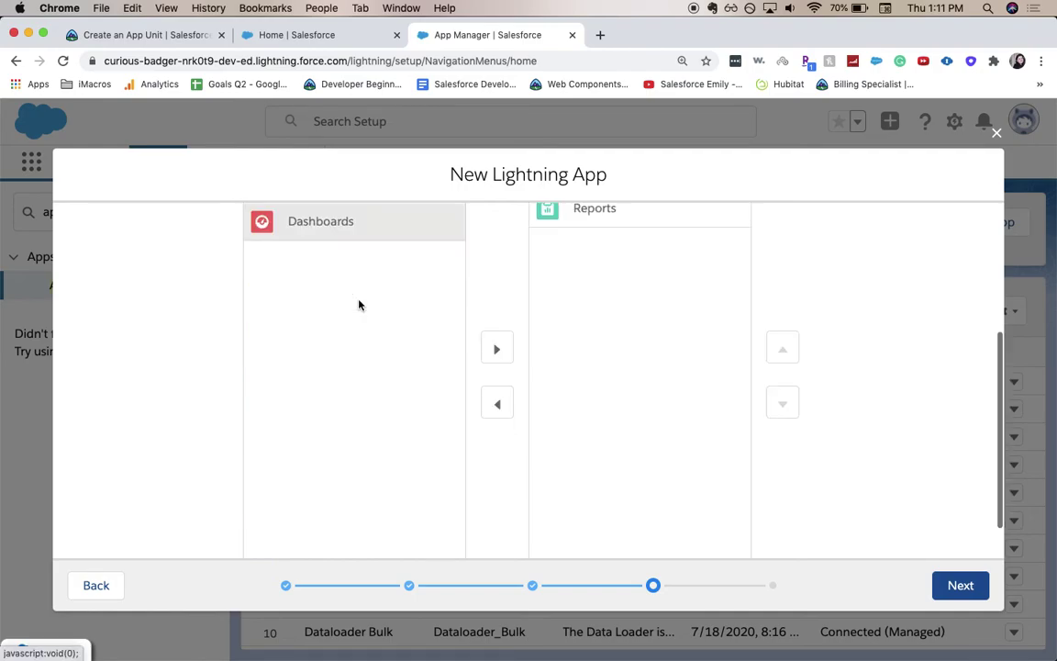
click(494, 352)
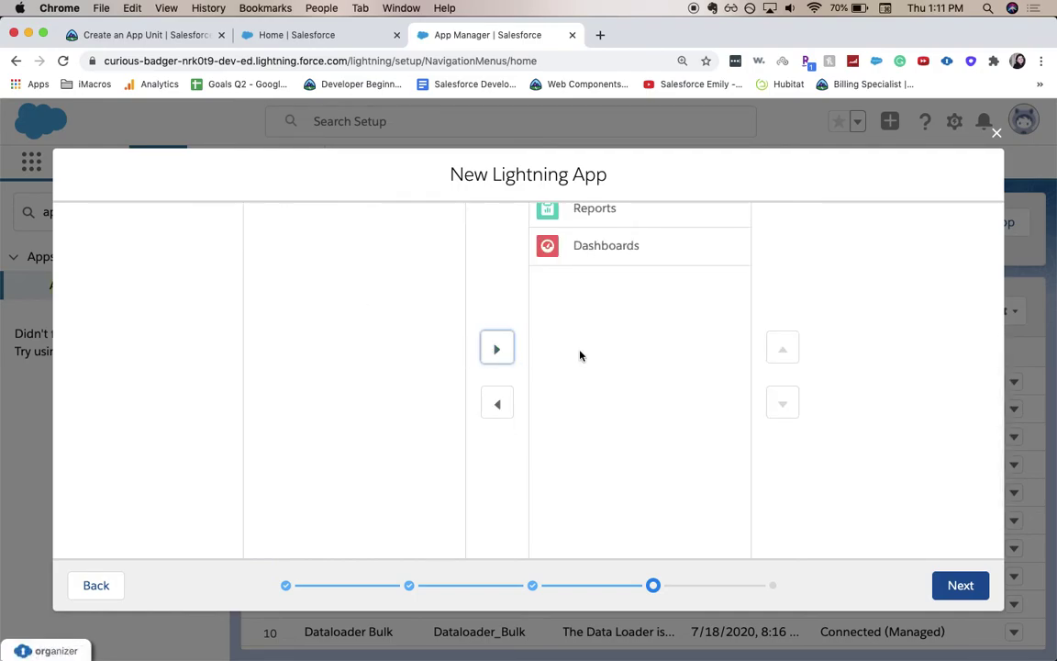
click(784, 269)
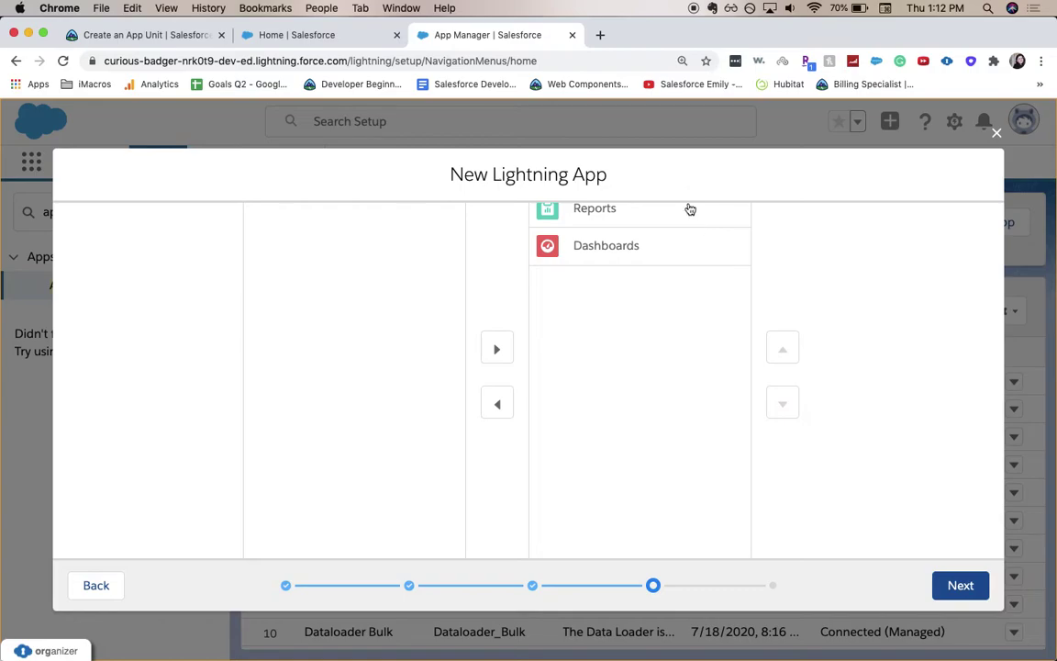
click(955, 585)
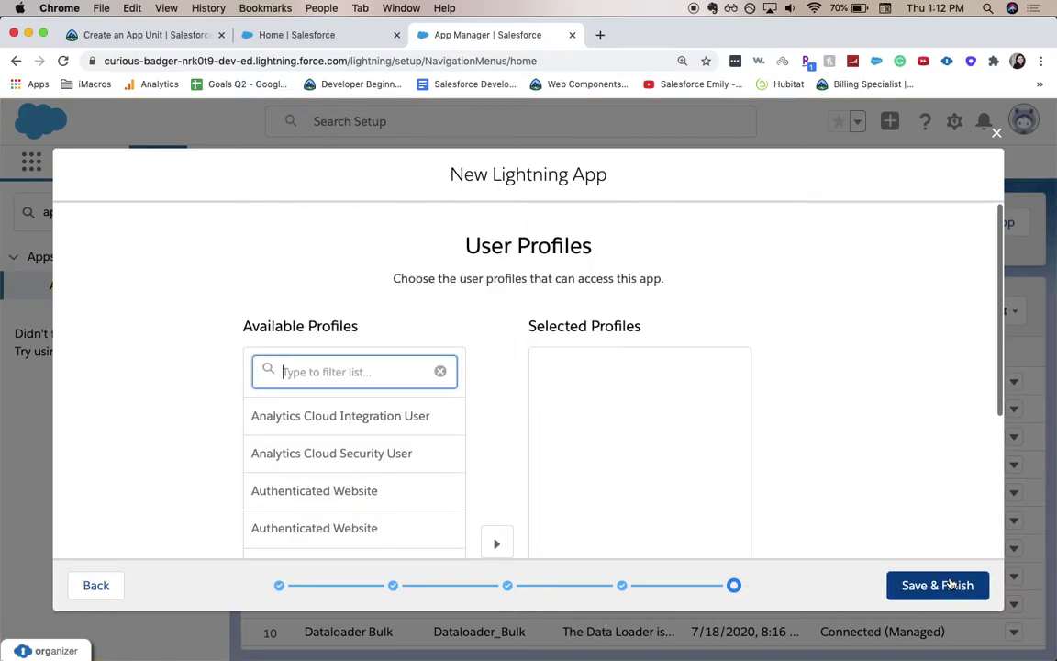
Give the System Administrator profile access to the app, filtering the profiles by "Sys", and clear the filter.
scroll(353, 422, down, 1)
scroll(352, 407, up, 1)
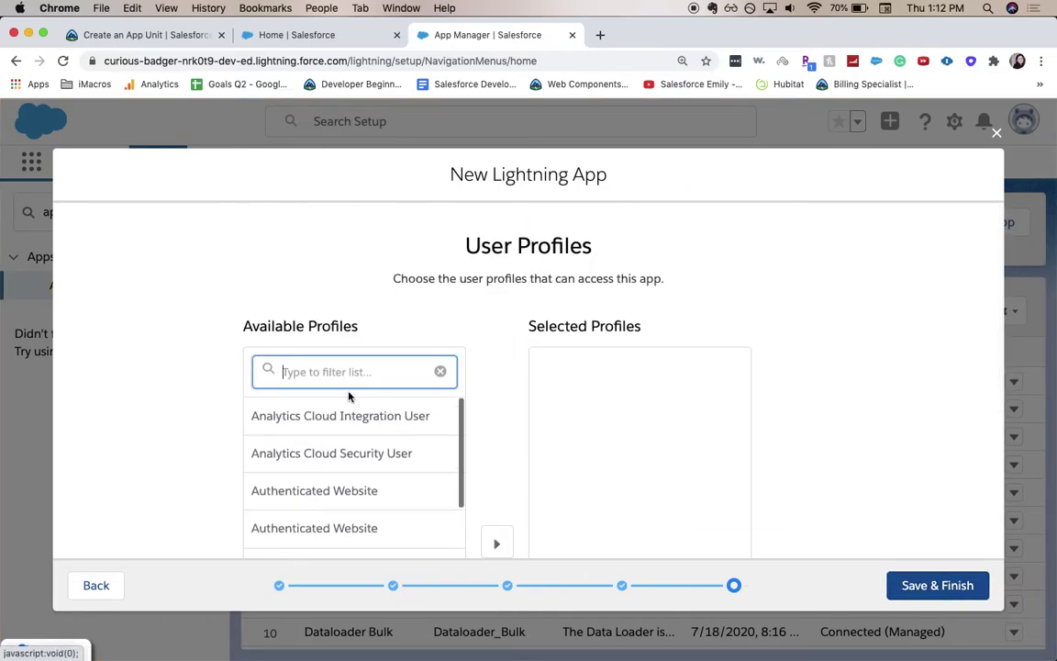
scroll(356, 293, down, 1)
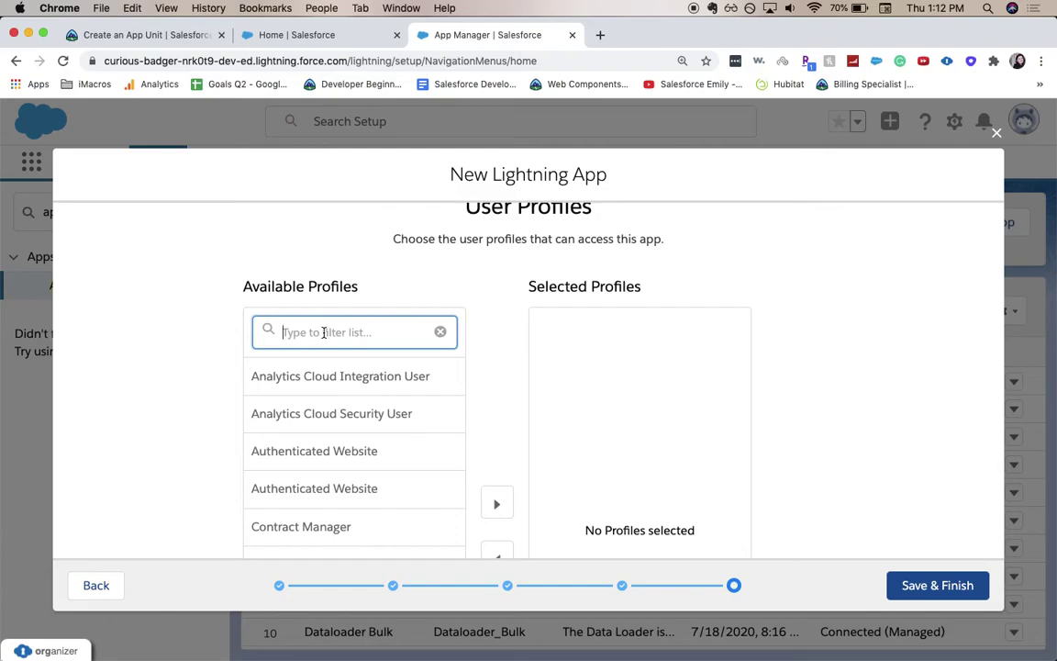
text(Sys)
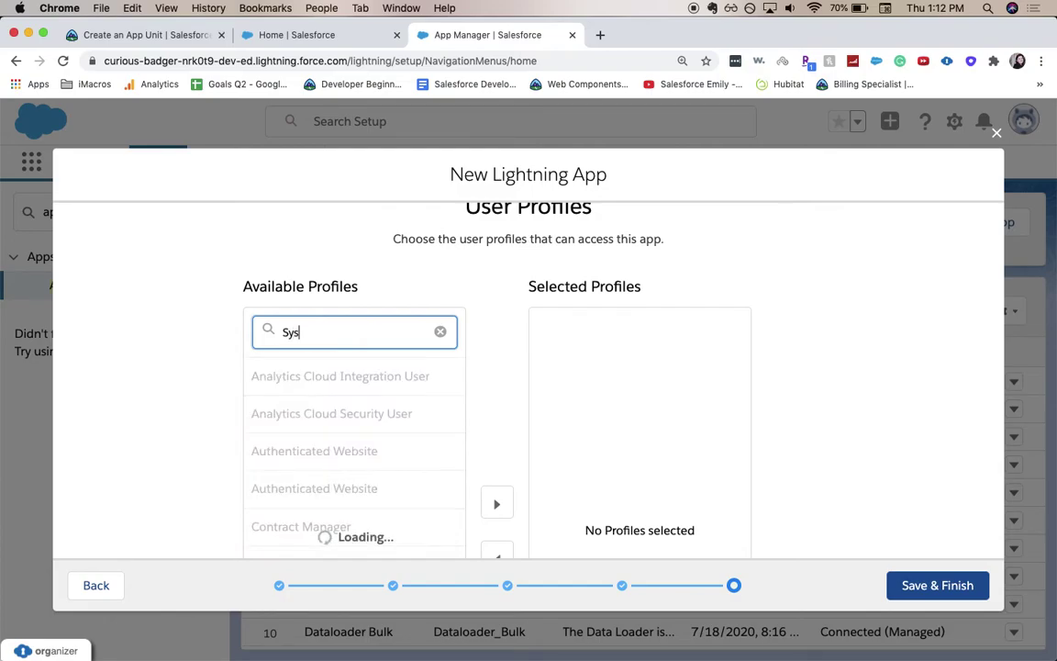
click(330, 375)
scroll(330, 373, down, 3)
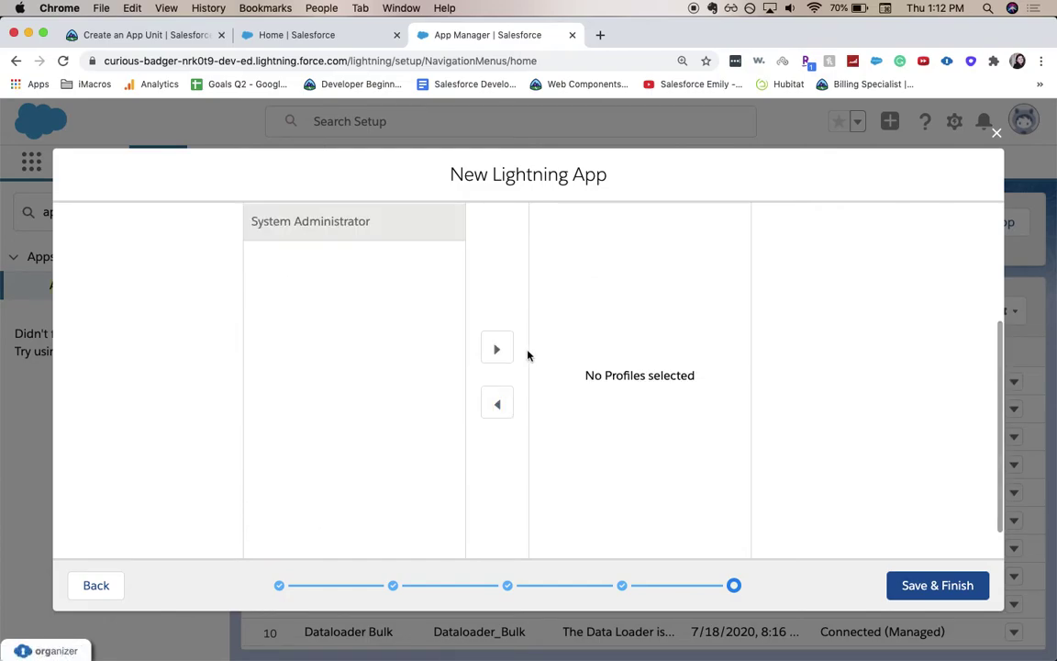
click(497, 347)
scroll(716, 360, up, 3)
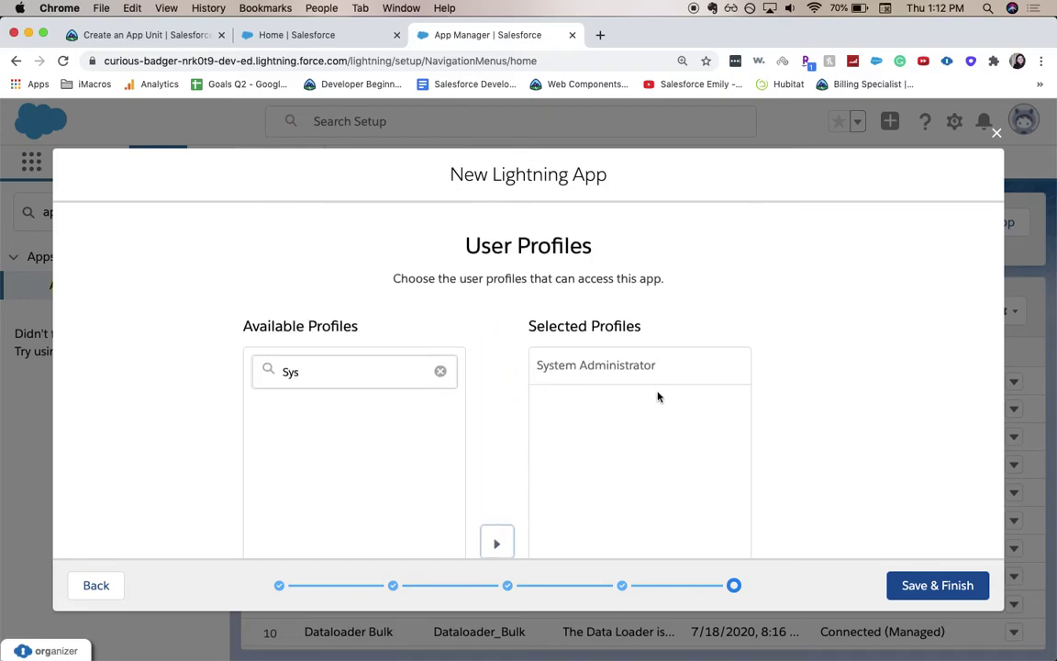
double_click(372, 377)
key(BackSpace)
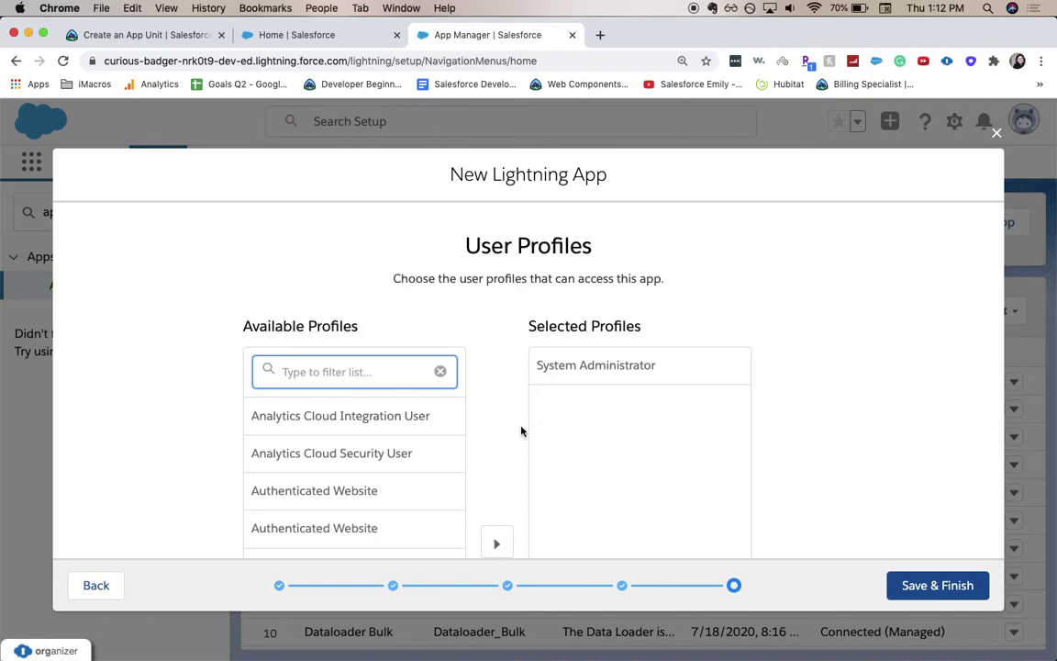
Save and finish the new Lightning app, and reload the playground's Sales home page.
click(920, 583)
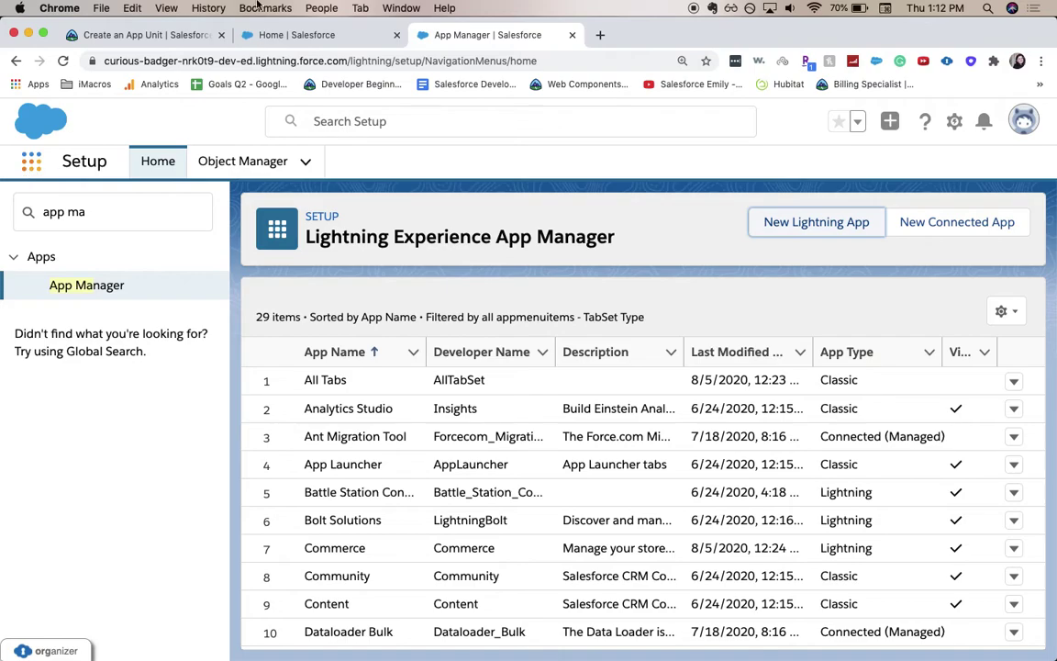
click(266, 35)
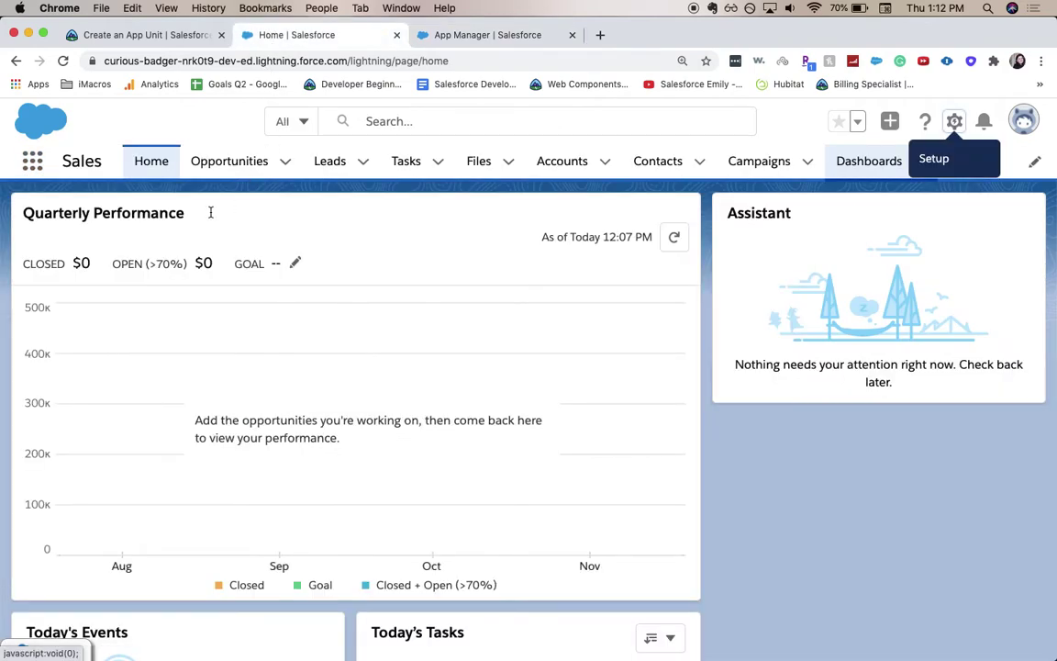
click(61, 63)
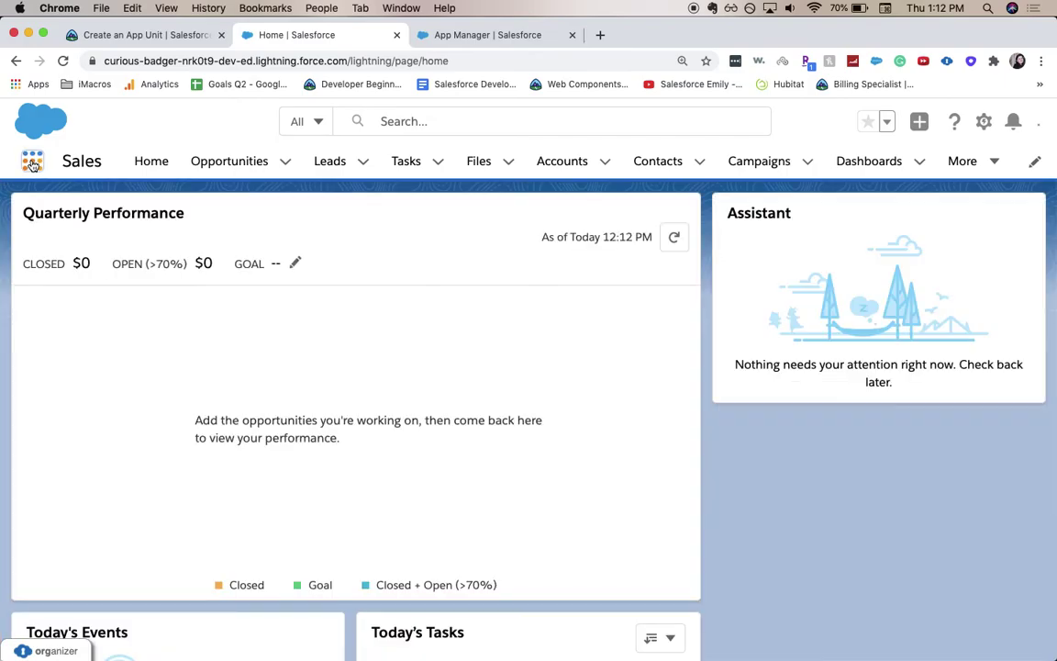
Open the Suggestion Box app from the App Launcher's full list of apps.
click(32, 161)
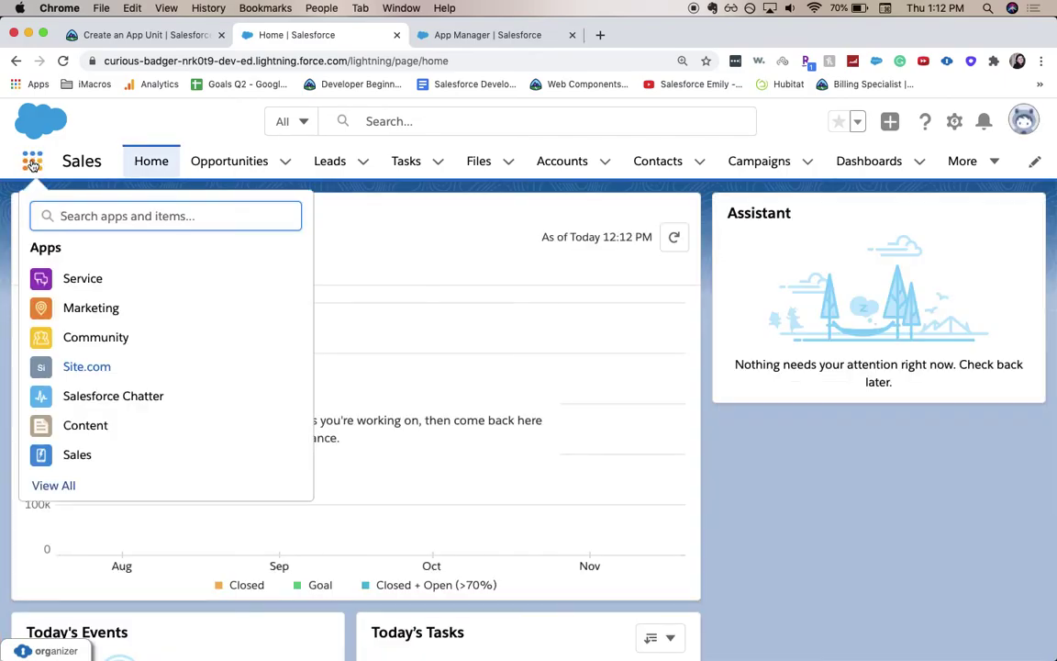
click(70, 491)
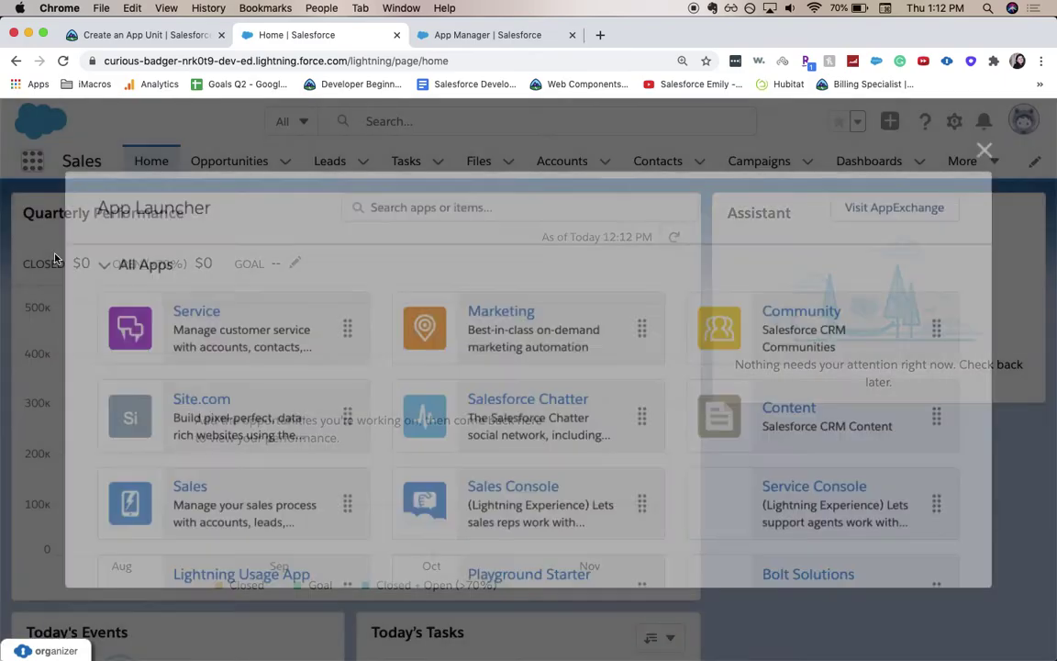
scroll(404, 431, down, 3)
scroll(402, 433, down, 1)
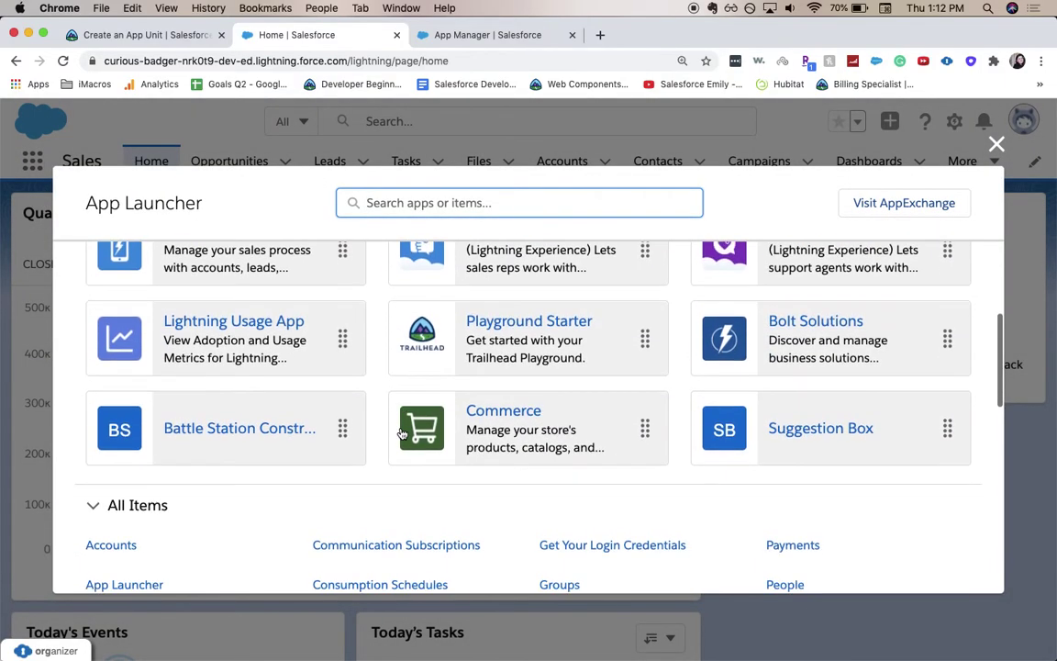
click(814, 425)
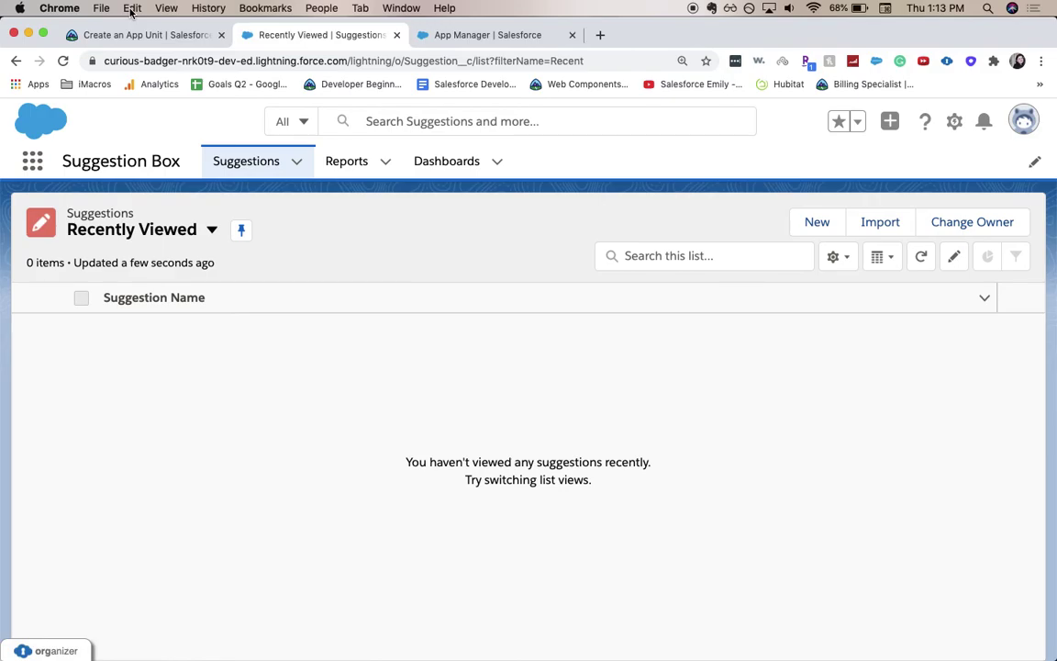
Return to the Trailhead Create an App unit and submit its challenge for verification against My Trailhead Playground 2.
click(129, 35)
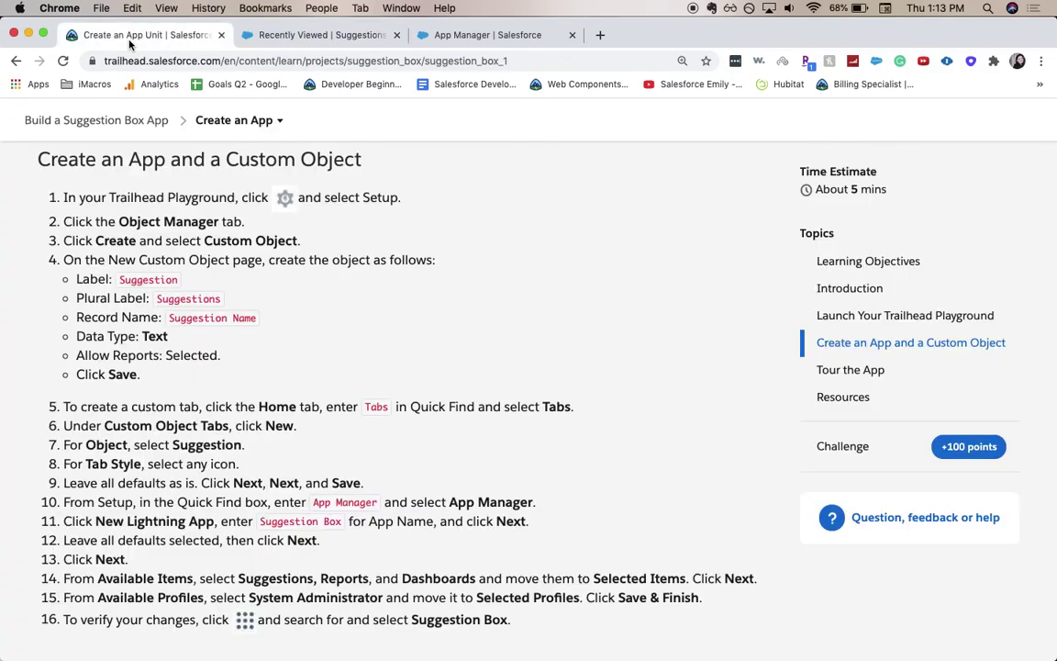
click(854, 447)
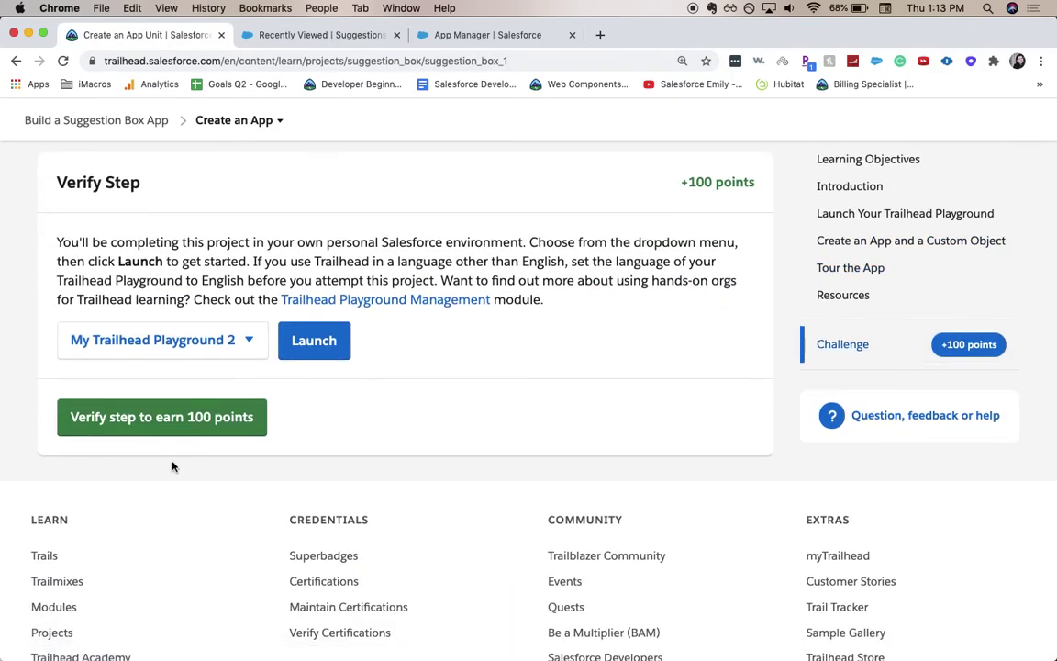
click(161, 430)
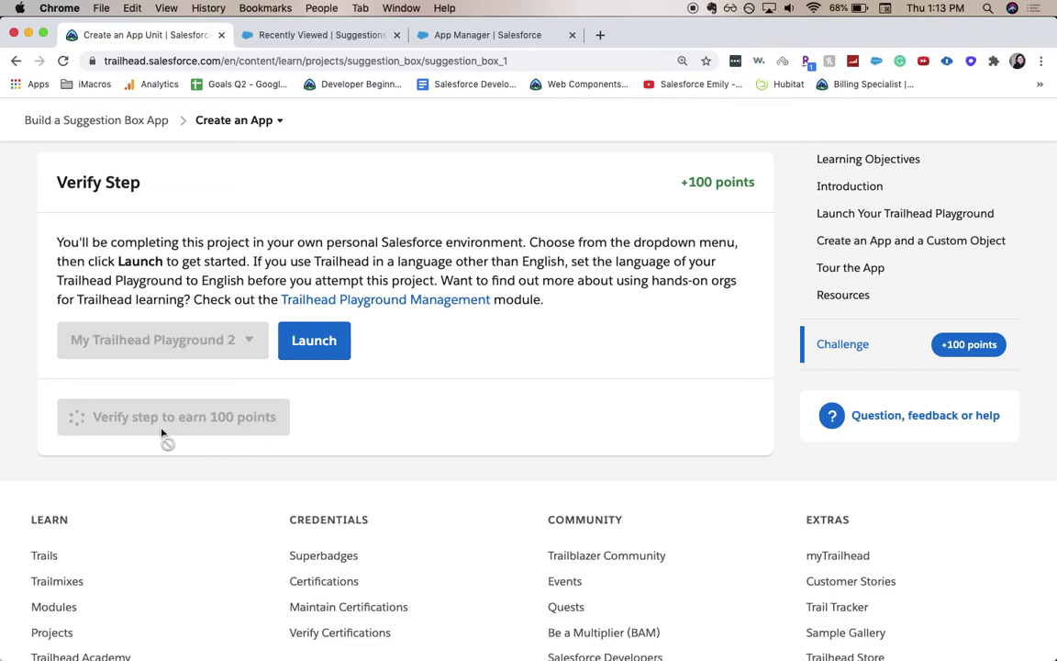